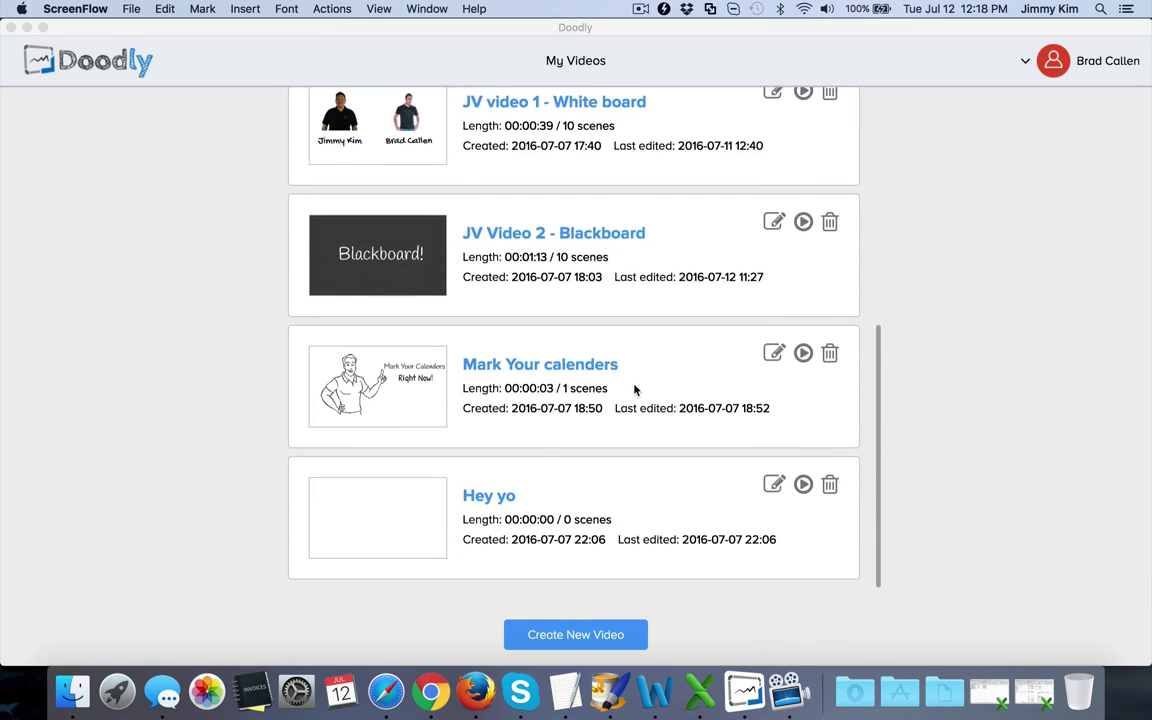
pyautogui.scroll(8, 645, 350)
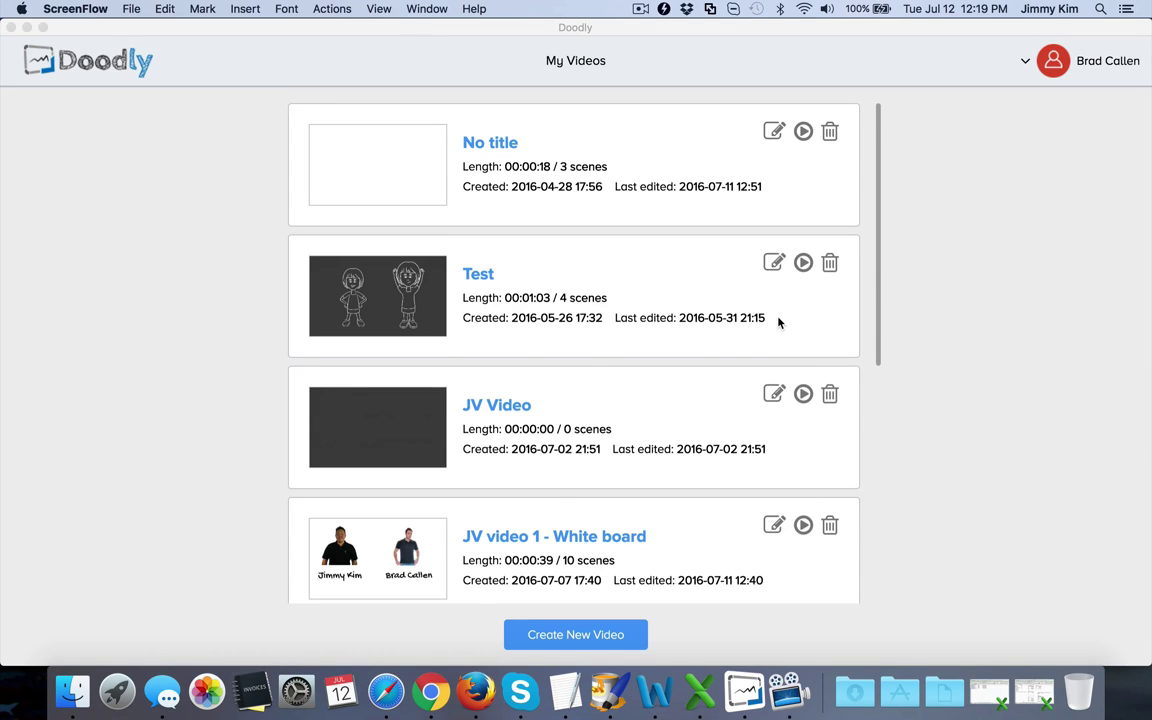
pyautogui.scroll(-5, 779, 322)
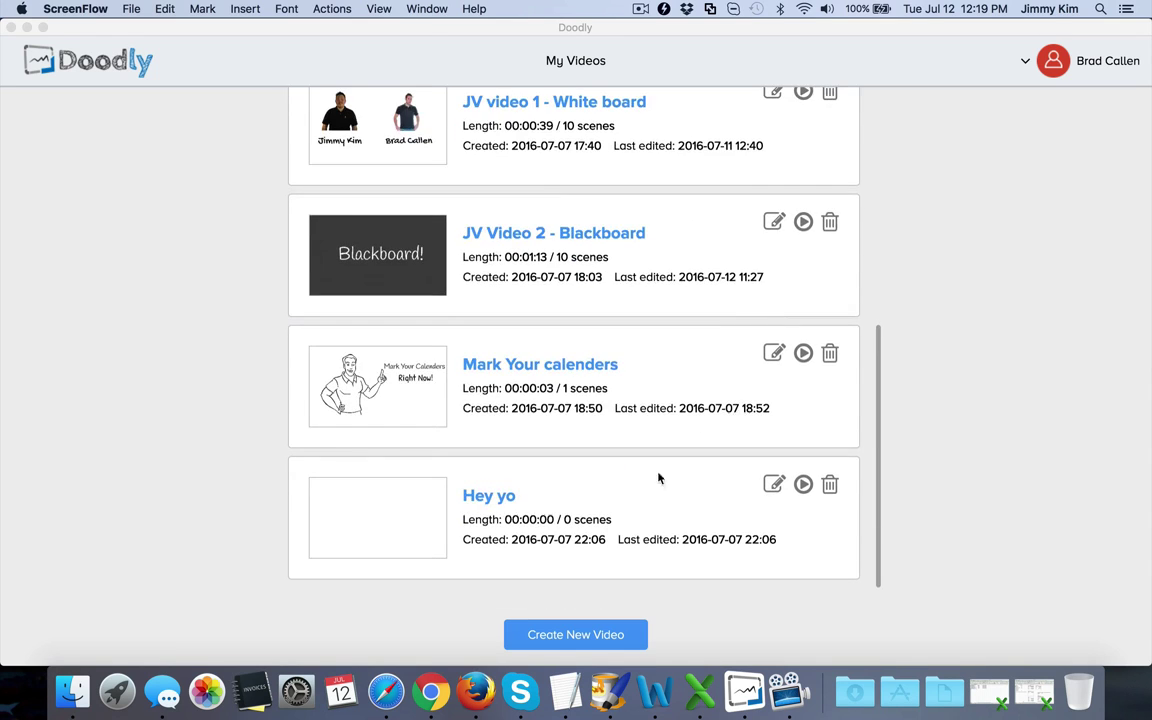
pyautogui.scroll(4, 607, 524)
pyautogui.scroll(-5, 607, 524)
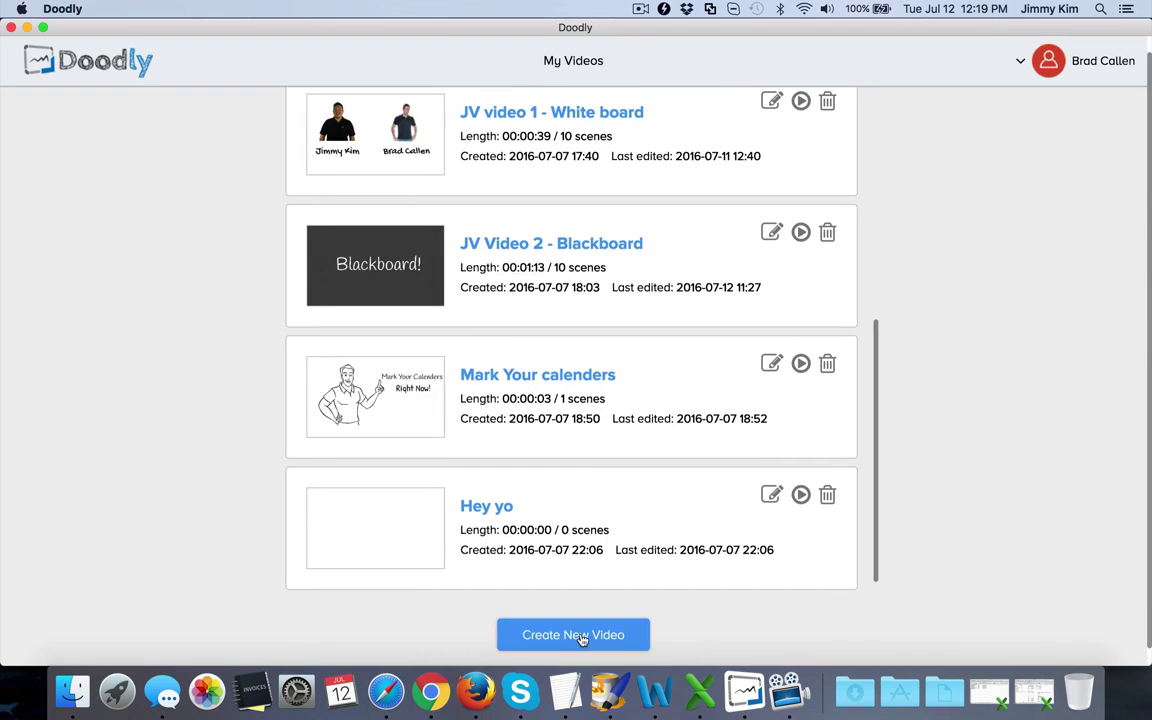
# Create a new Whiteboard-style video titled "Demo for JV's" and open it for editing.
pyautogui.click(586, 634)
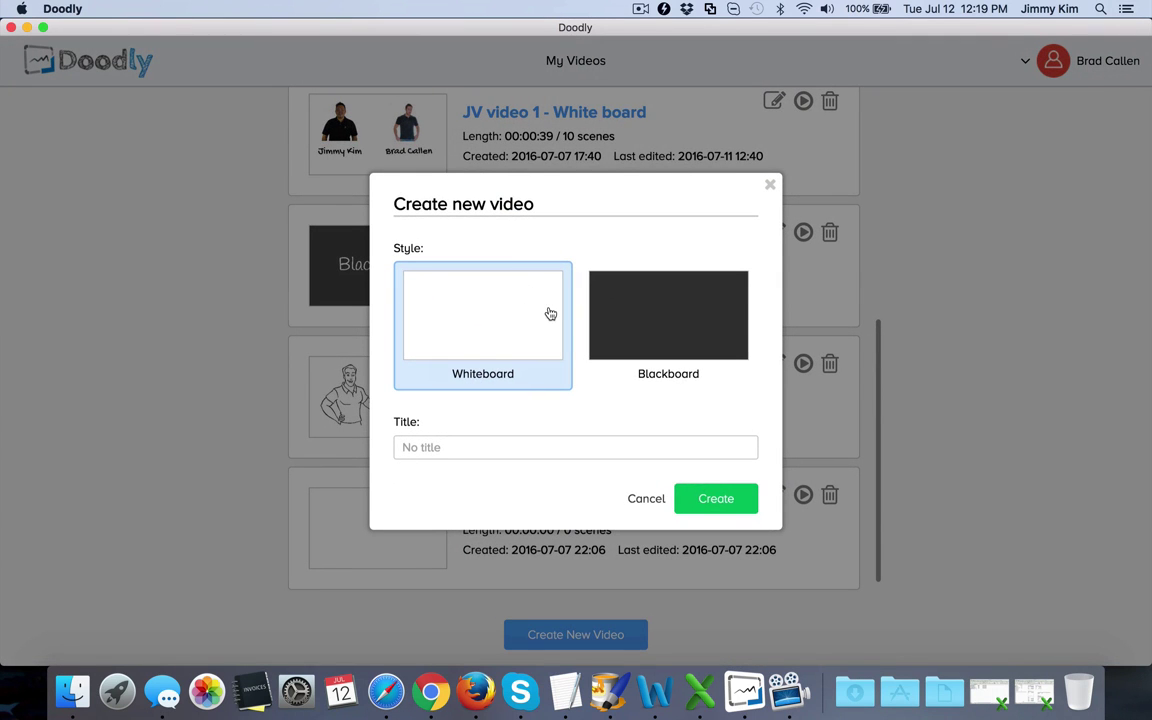
pyautogui.click(692, 321)
pyautogui.click(494, 321)
pyautogui.click(459, 447)
pyautogui.write('Demop')
pyautogui.click(698, 497)
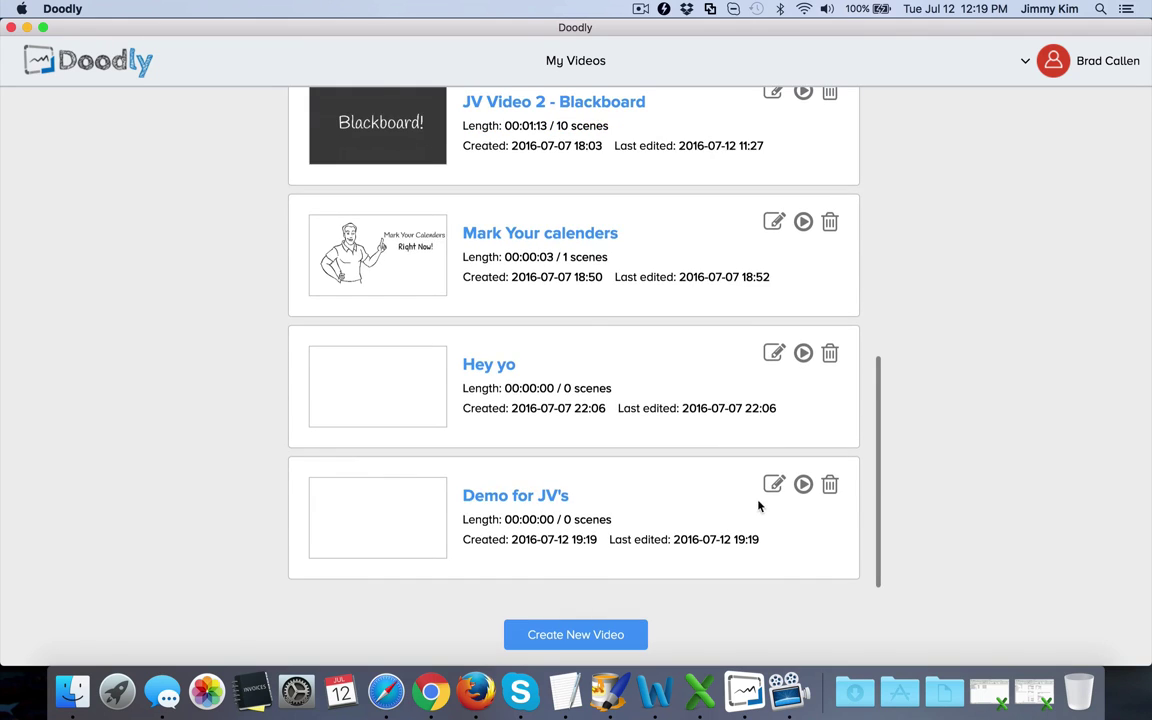
pyautogui.click(773, 487)
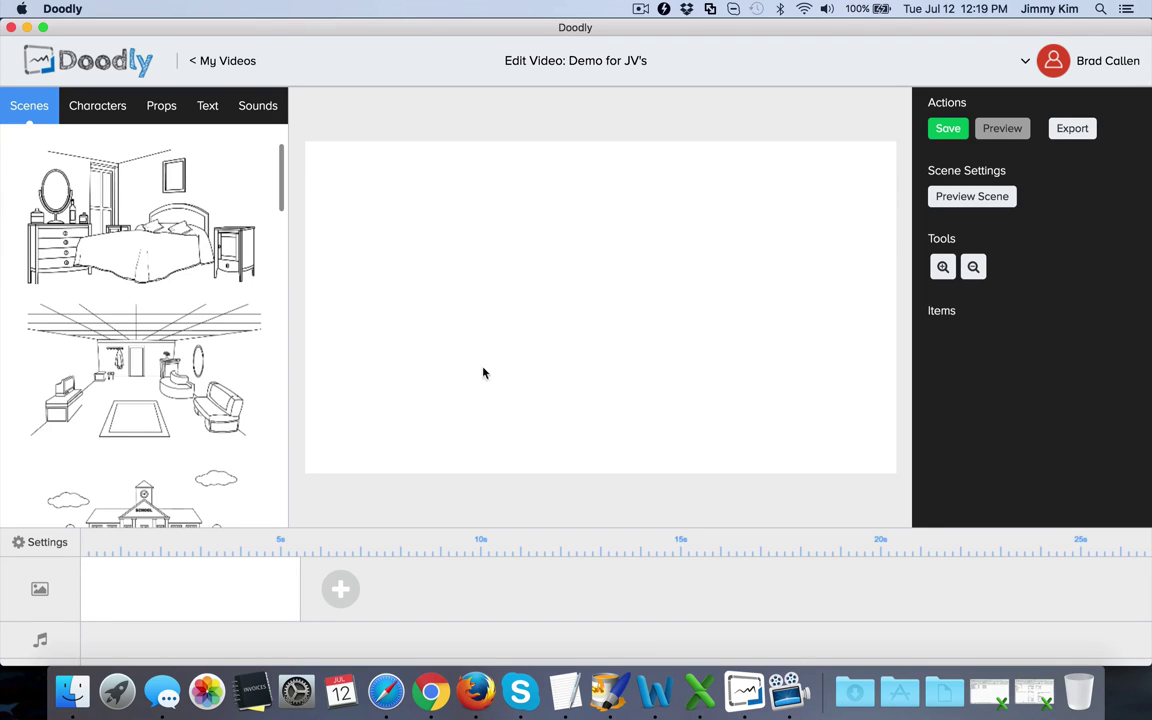
# Browse the character library to examine the available figures and their poses.
pyautogui.click(100, 108)
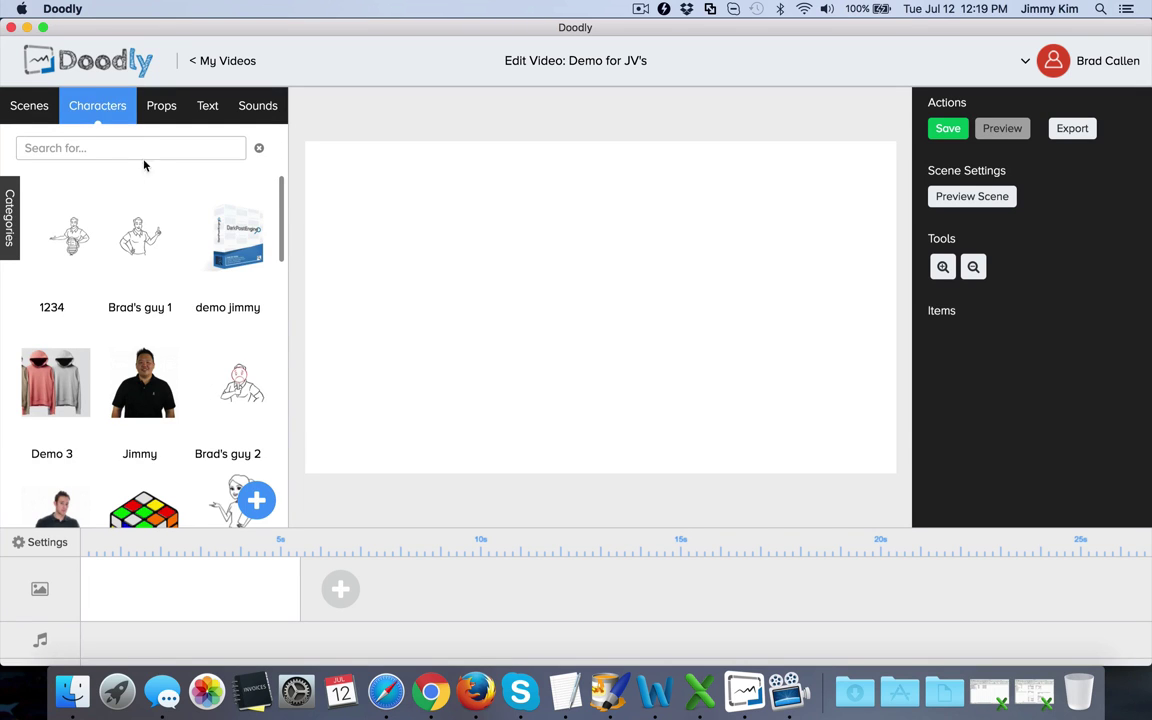
pyautogui.scroll(-5, 149, 177)
pyautogui.scroll(-10, 142, 232)
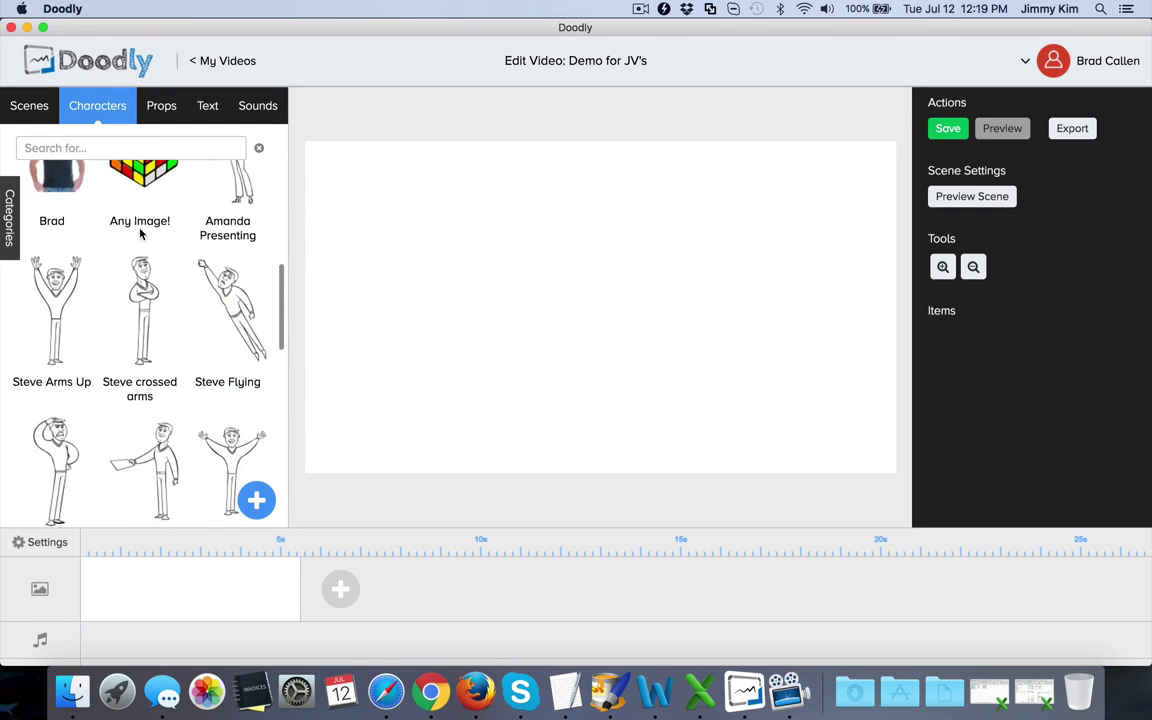
pyautogui.scroll(10, 142, 232)
pyautogui.scroll(-5, 142, 232)
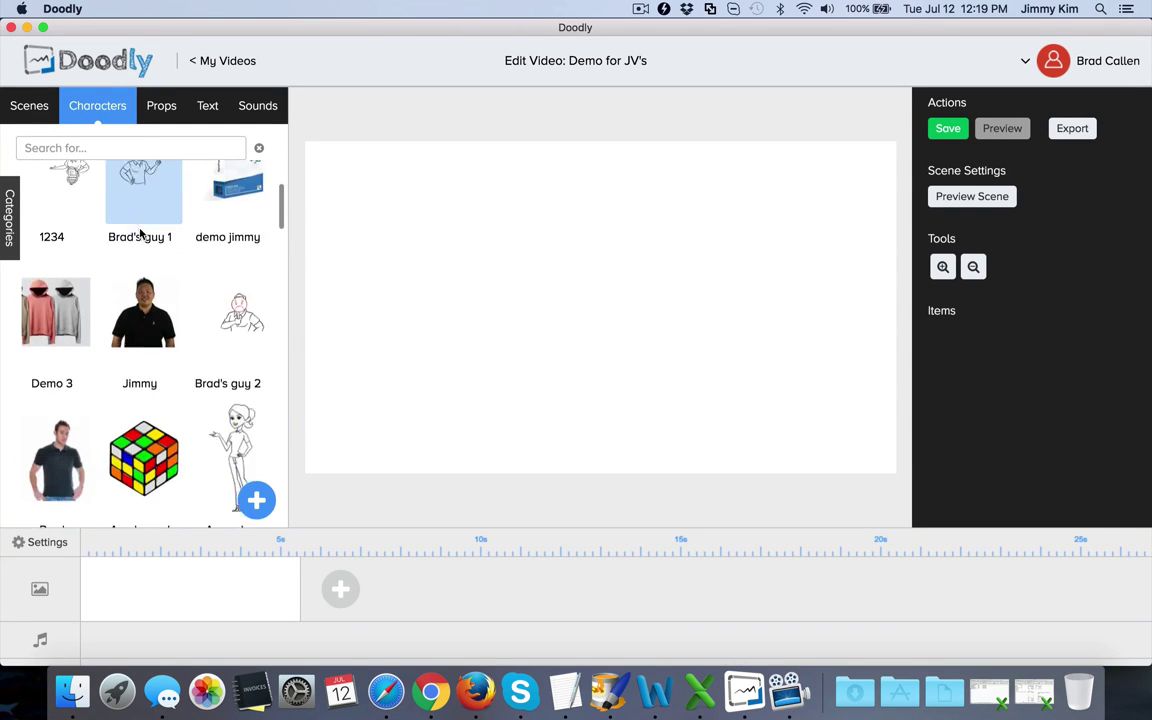
pyautogui.scroll(-10, 140, 232)
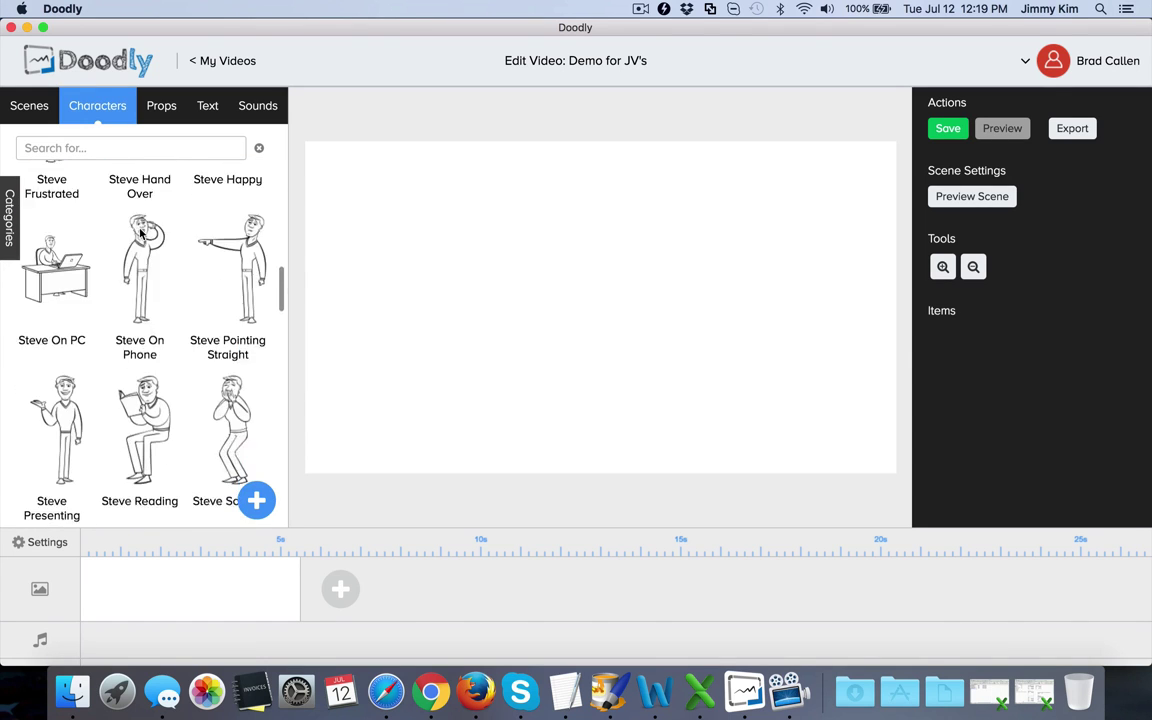
pyautogui.scroll(-3, 140, 232)
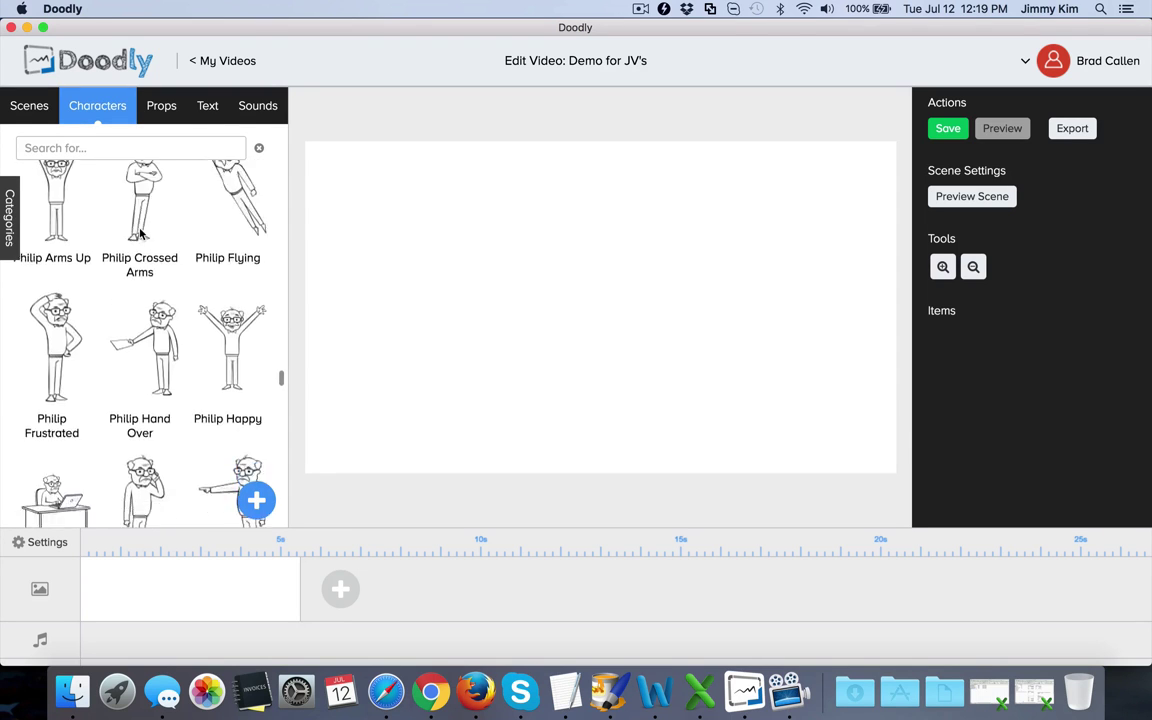
pyautogui.scroll(-3, 140, 232)
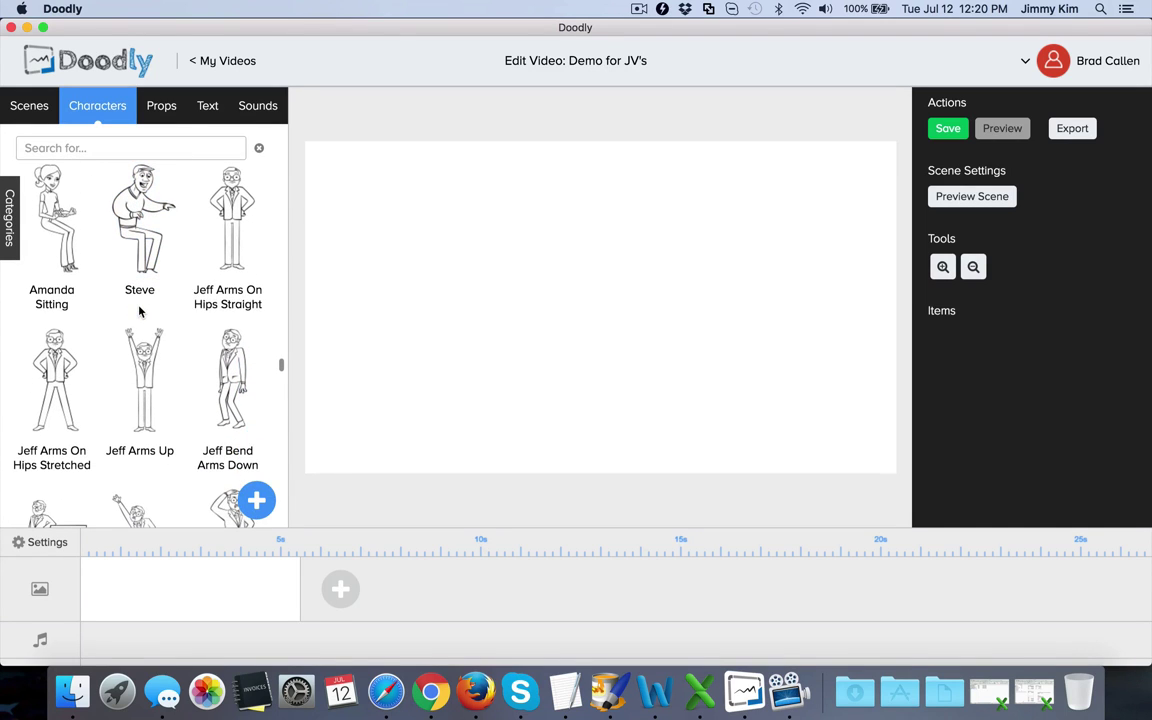
# Find the Play Button among the props and add it to the empty first scene.
pyautogui.click(161, 108)
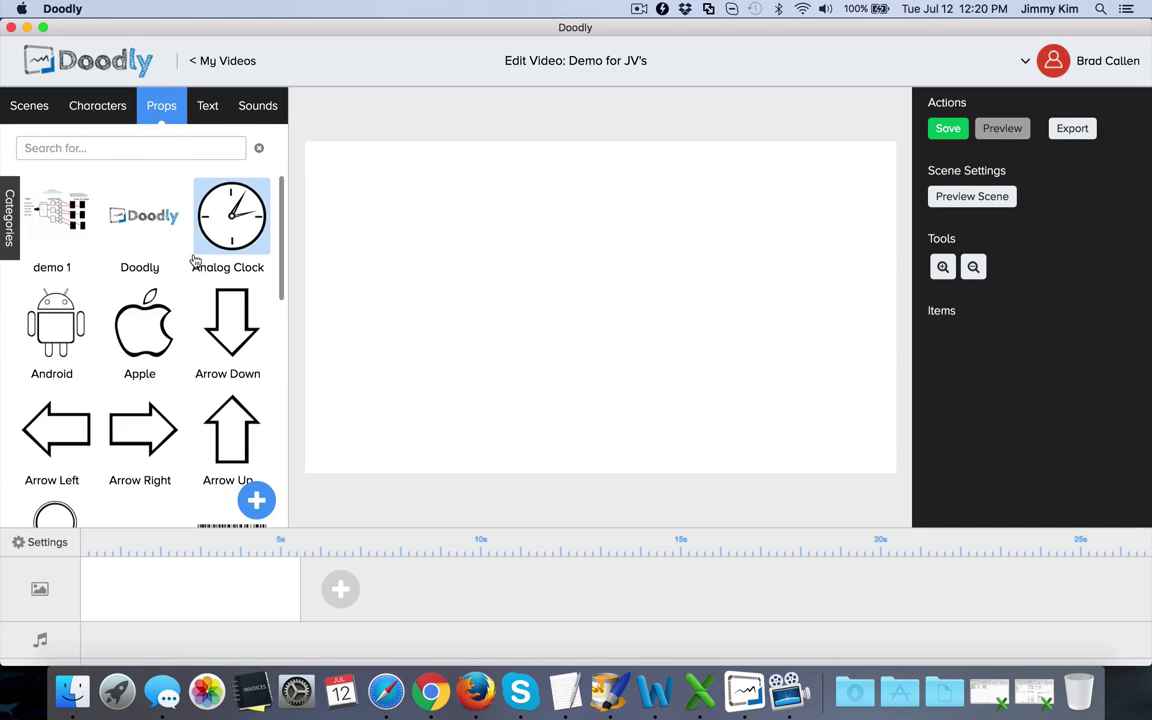
pyautogui.scroll(-10, 193, 262)
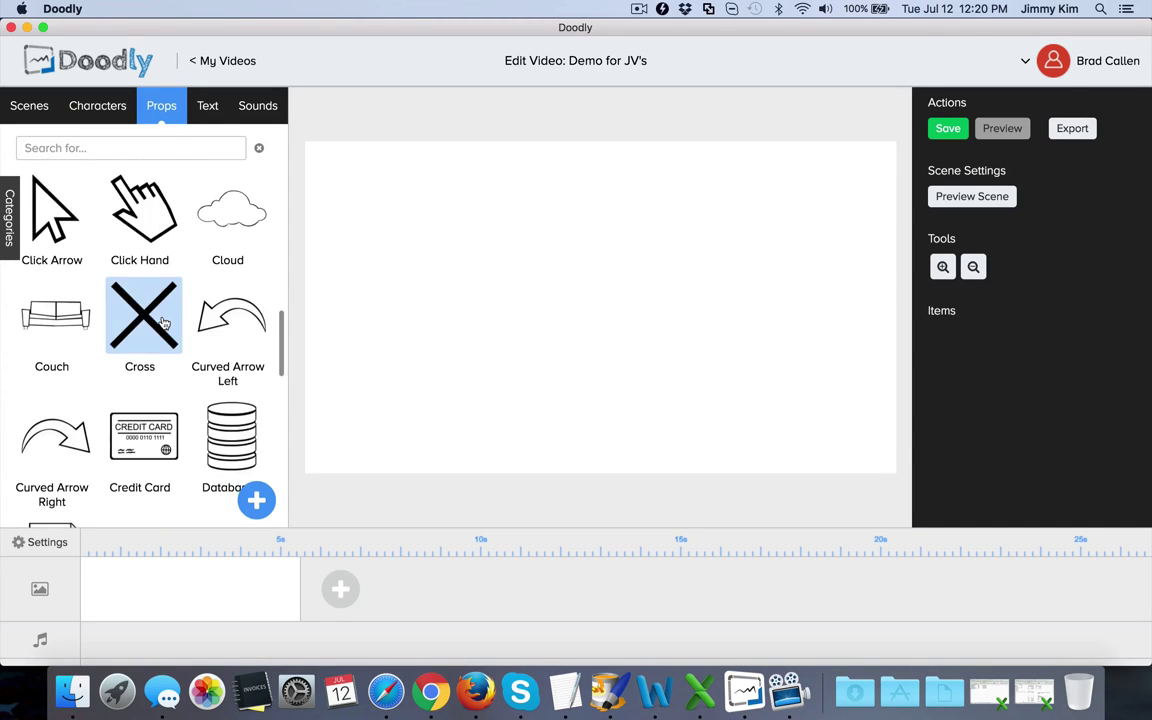
pyautogui.scroll(-15, 163, 322)
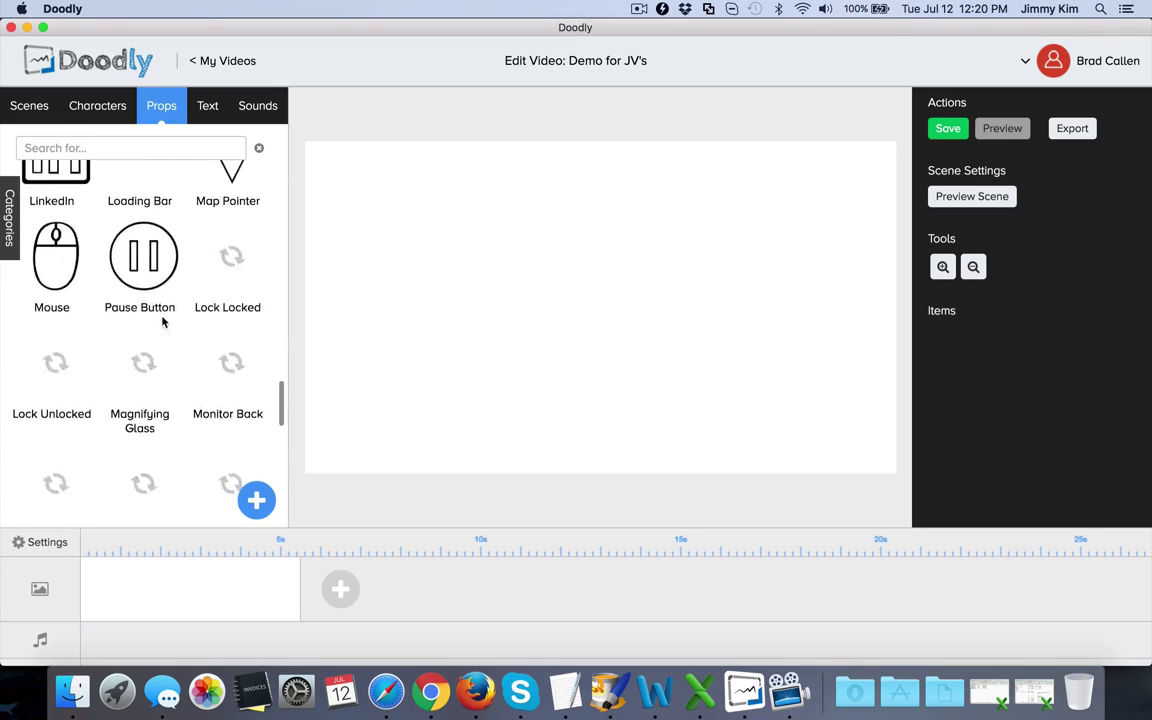
pyautogui.scroll(-5, 163, 322)
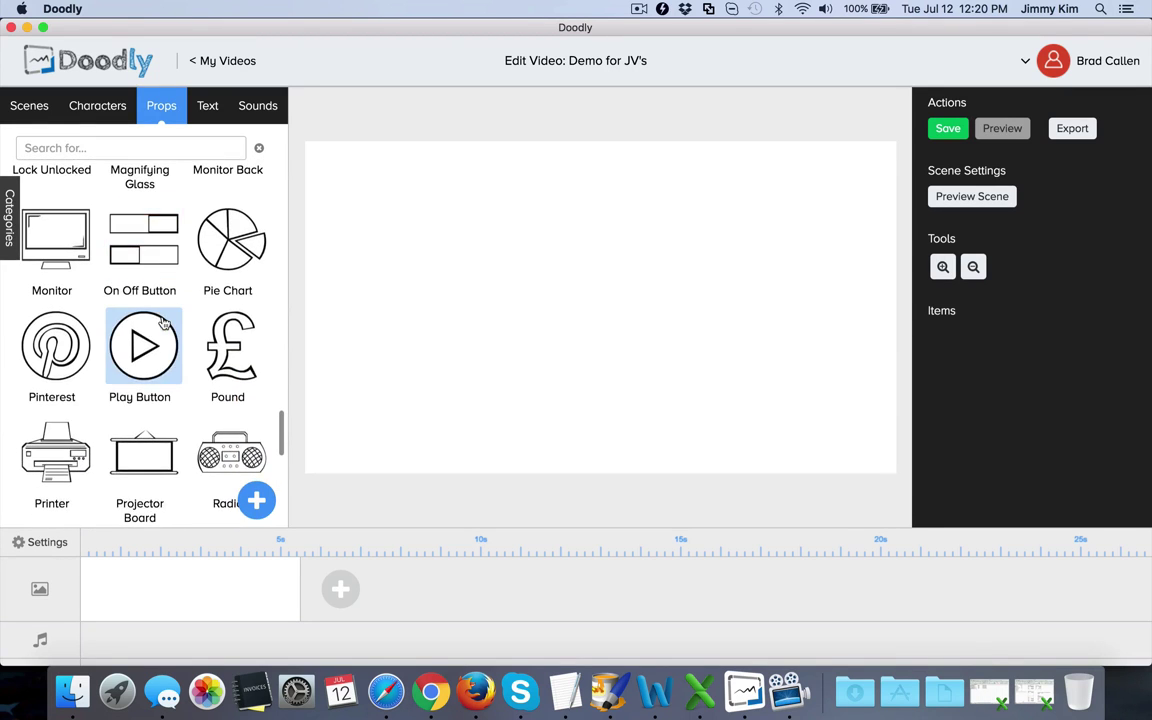
pyautogui.scroll(-4, 163, 322)
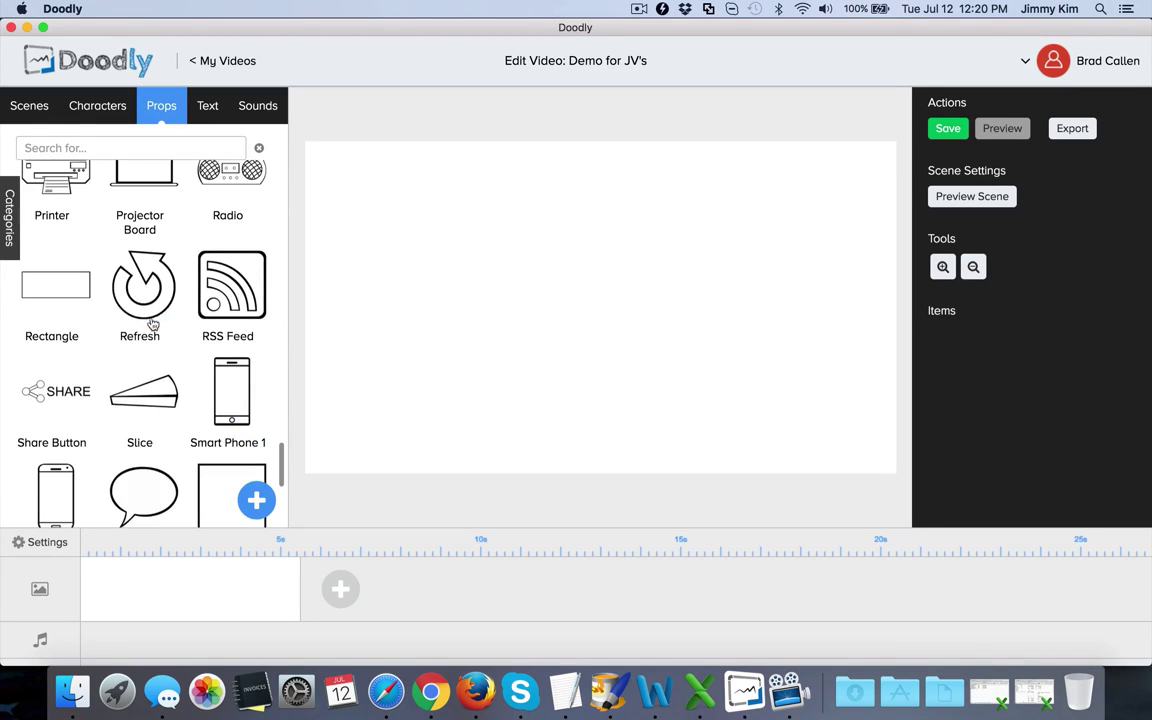
pyautogui.scroll(4, 148, 320)
pyautogui.scroll(1, 150, 320)
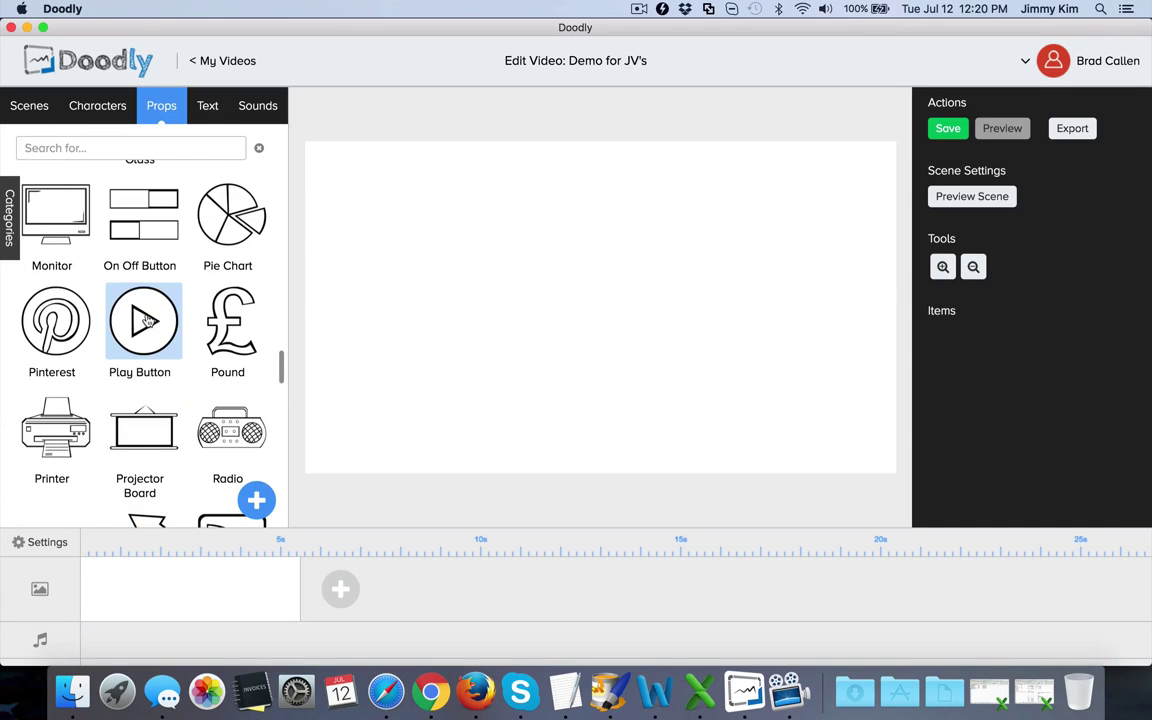
pyautogui.click(146, 320)
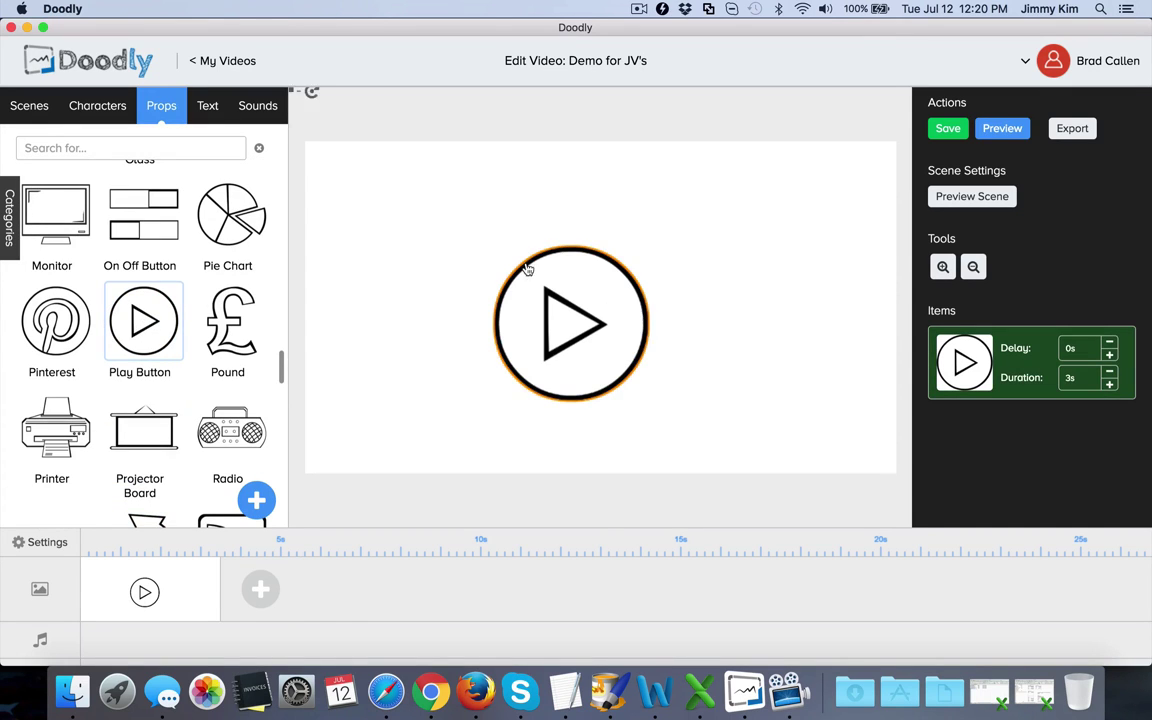
# Enlarge the play button to nearly the full canvas height and centre it on the canvas.
pyautogui.moveTo(490, 333); pyautogui.dragTo(559, 403)
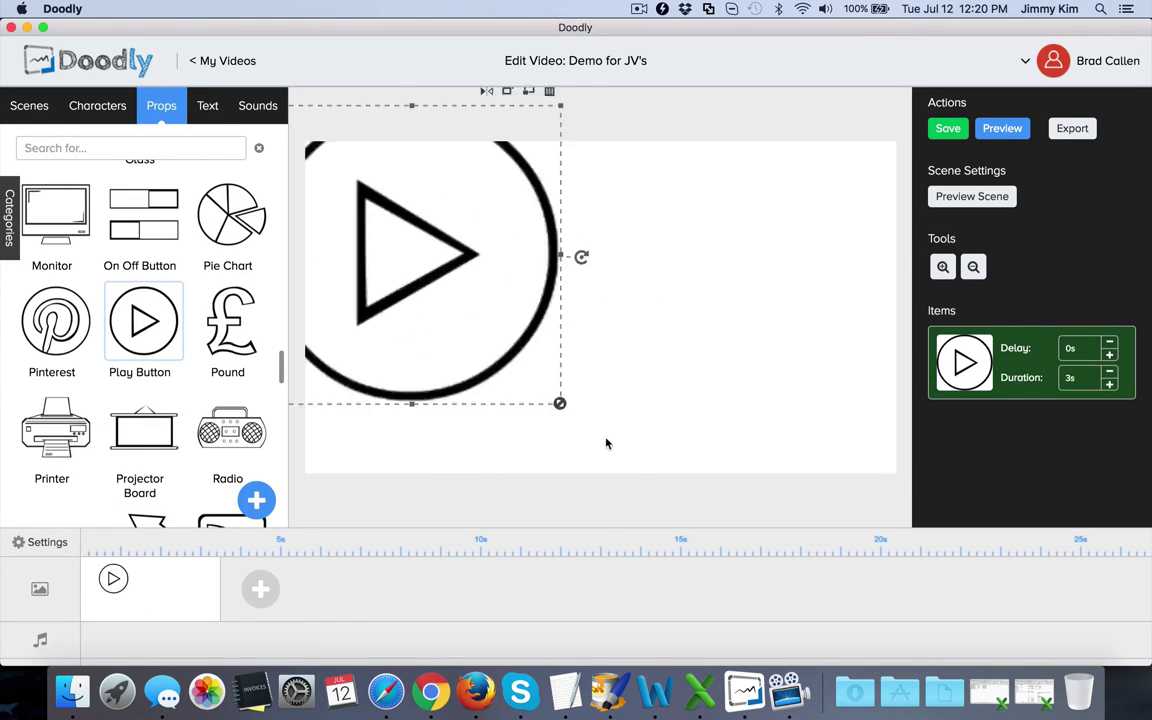
pyautogui.moveTo(606, 443); pyautogui.dragTo(586, 427)
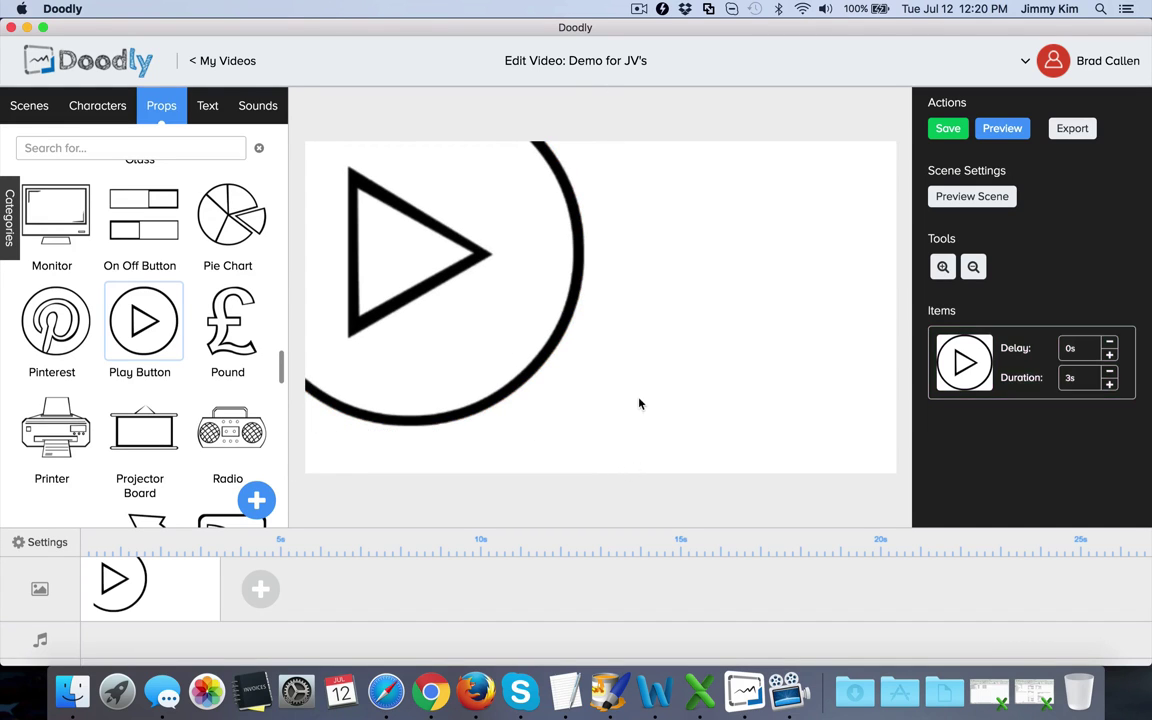
pyautogui.moveTo(519, 329); pyautogui.dragTo(692, 381)
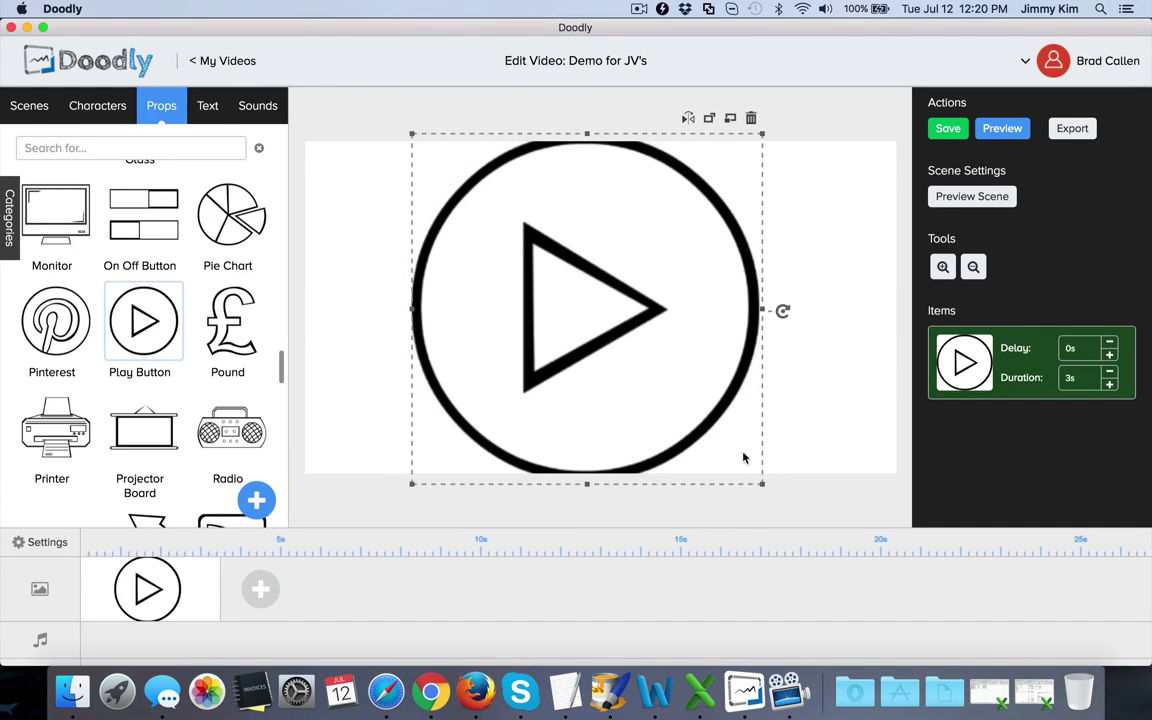
pyautogui.moveTo(761, 482); pyautogui.dragTo(728, 450)
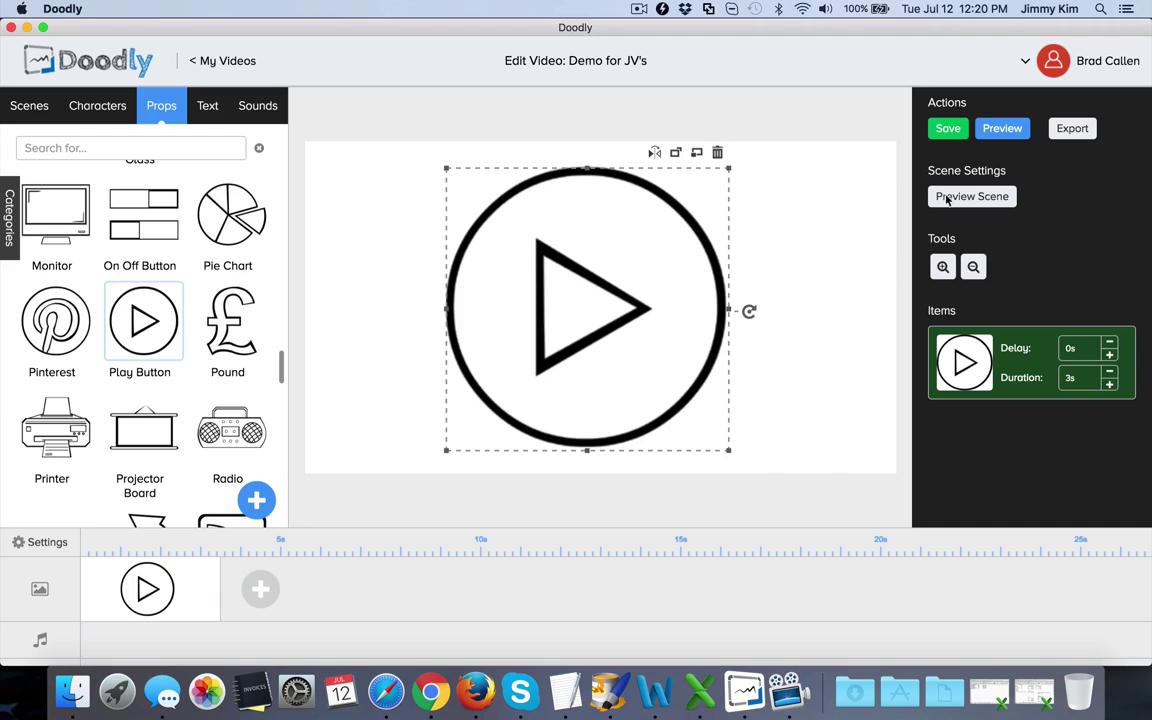
# Preview the whole video, close the preview, and move the play button toward the left side of the canvas.
pyautogui.click(995, 132)
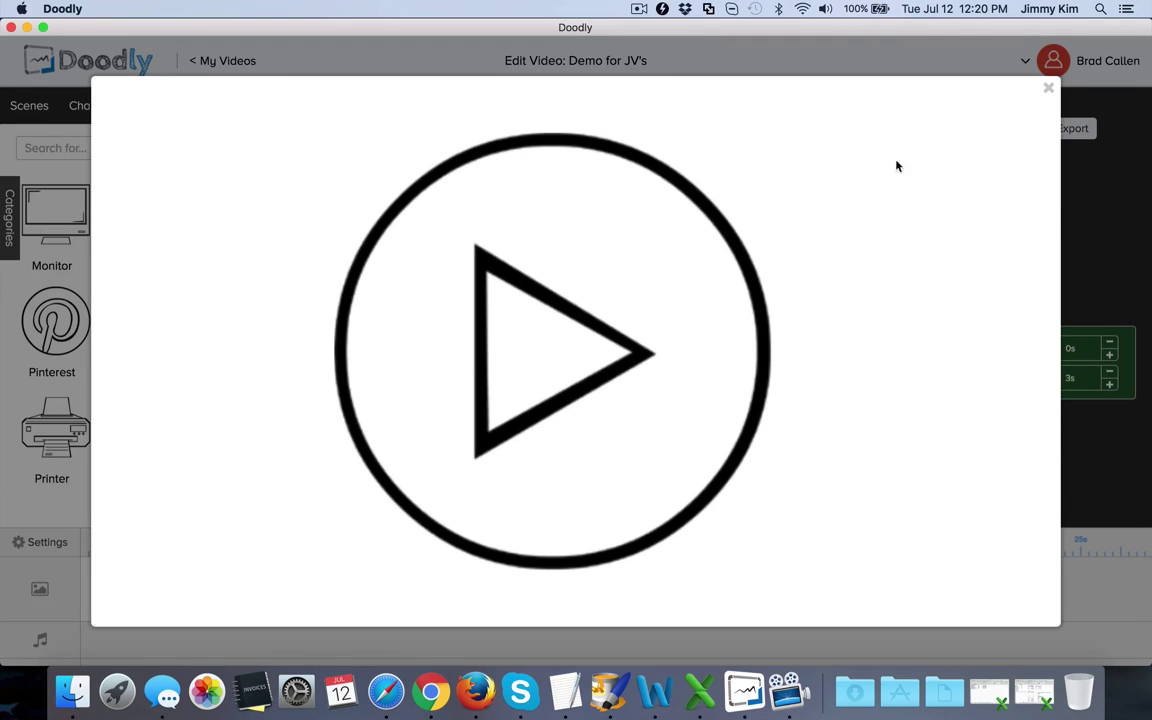
pyautogui.click(1048, 89)
pyautogui.moveTo(489, 275); pyautogui.dragTo(373, 270)
# Add a second scene and place the sitting Steve character with outstretched arm in the canvas's left half.
pyautogui.click(259, 589)
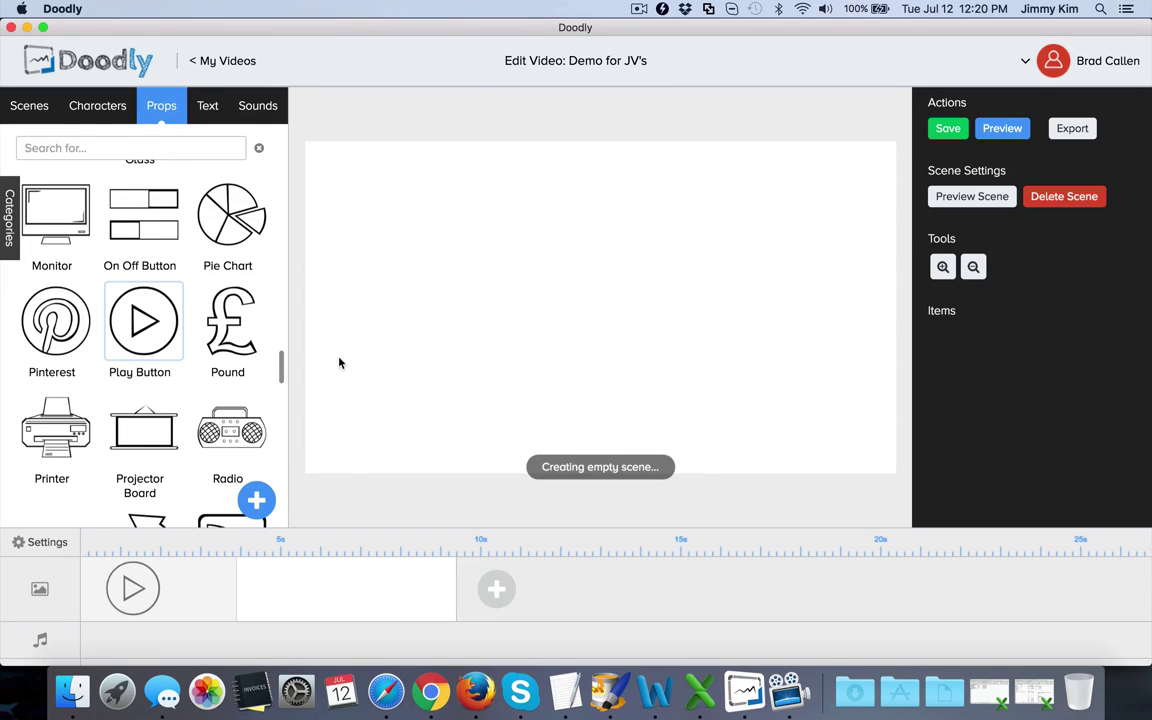
pyautogui.click(104, 108)
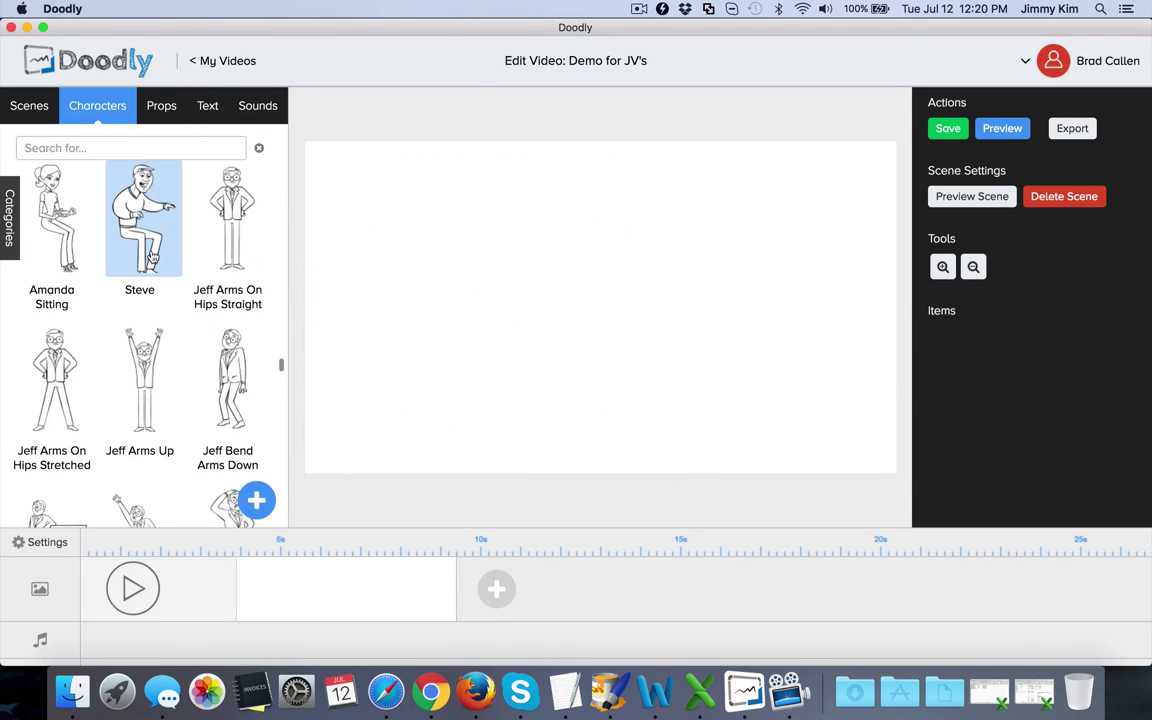
pyautogui.click(140, 215)
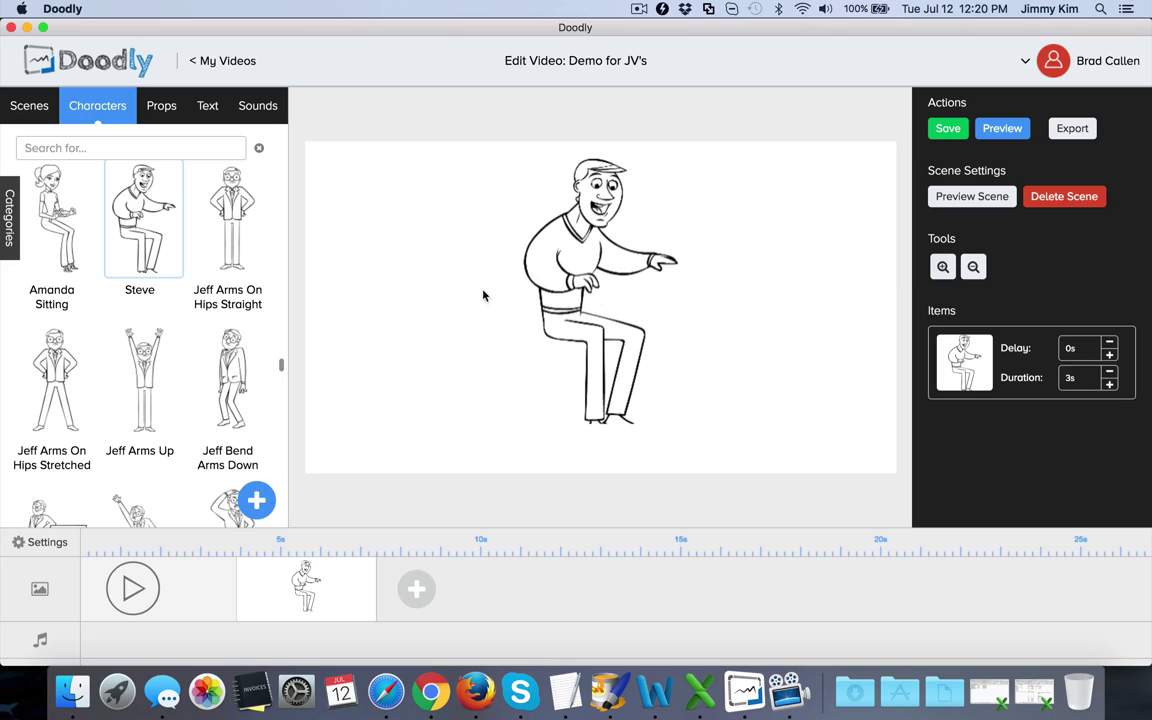
pyautogui.moveTo(545, 290); pyautogui.dragTo(415, 298)
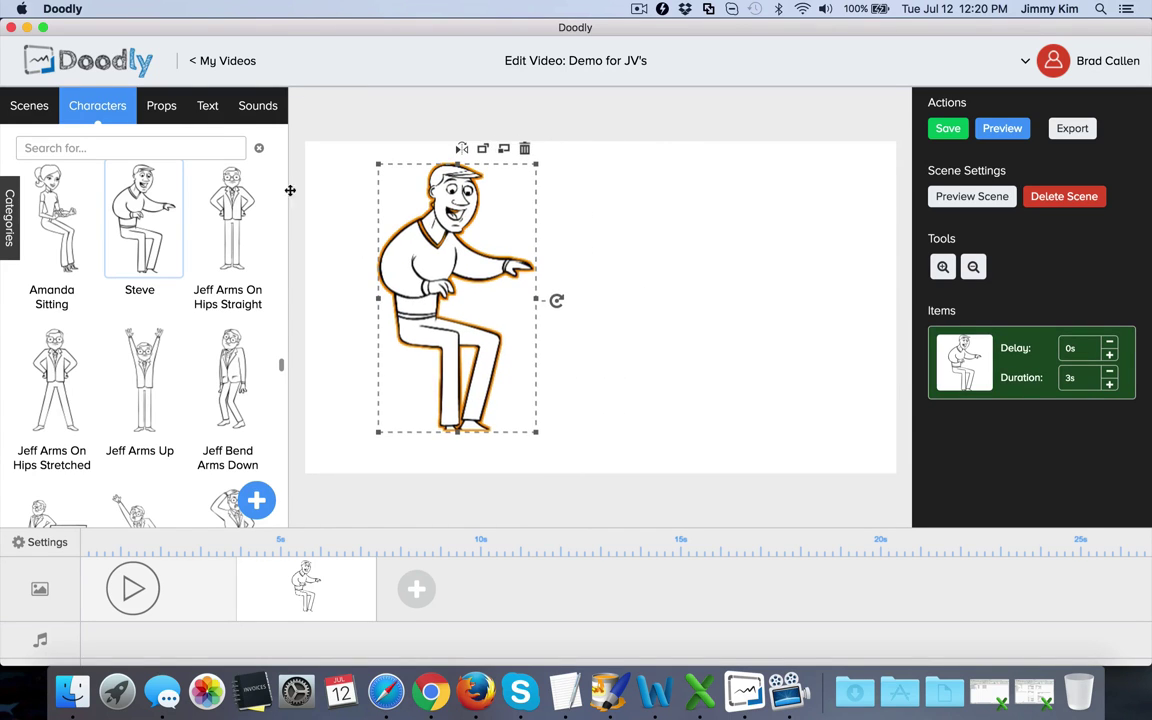
# Search the props for "table", add the first table found, shrink it to about half size and place it in front of Steve's legs.
pyautogui.click(156, 107)
pyautogui.click(133, 142)
pyautogui.write('table')
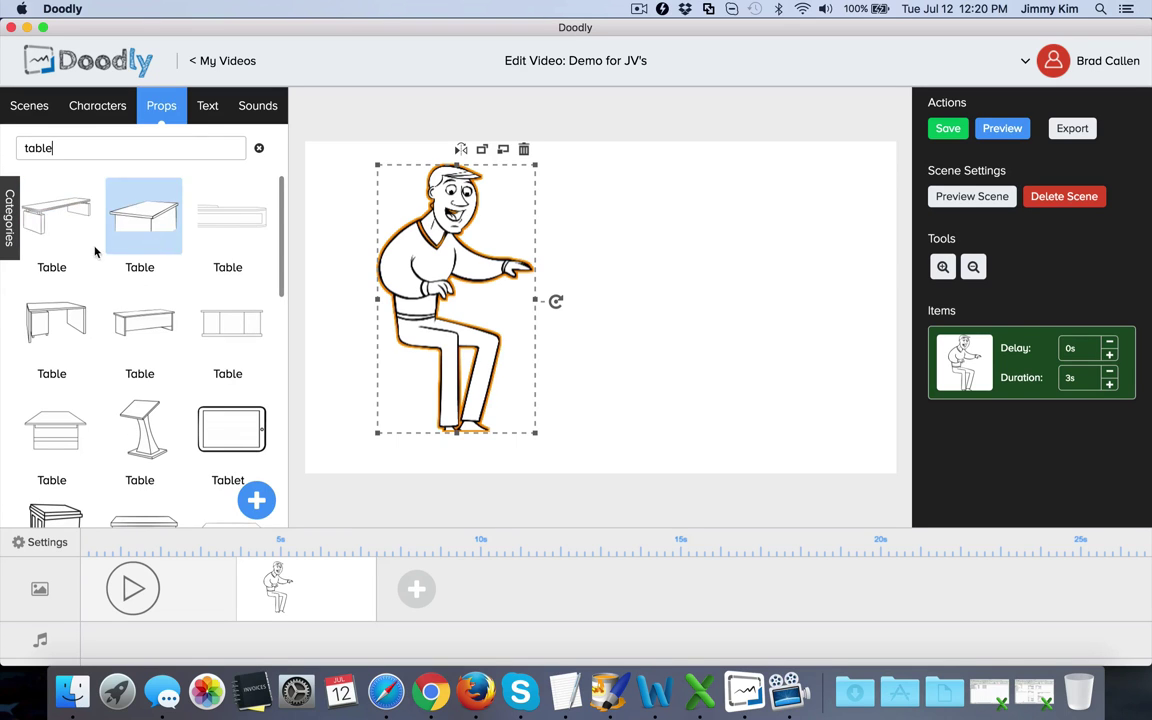
pyautogui.click(62, 230)
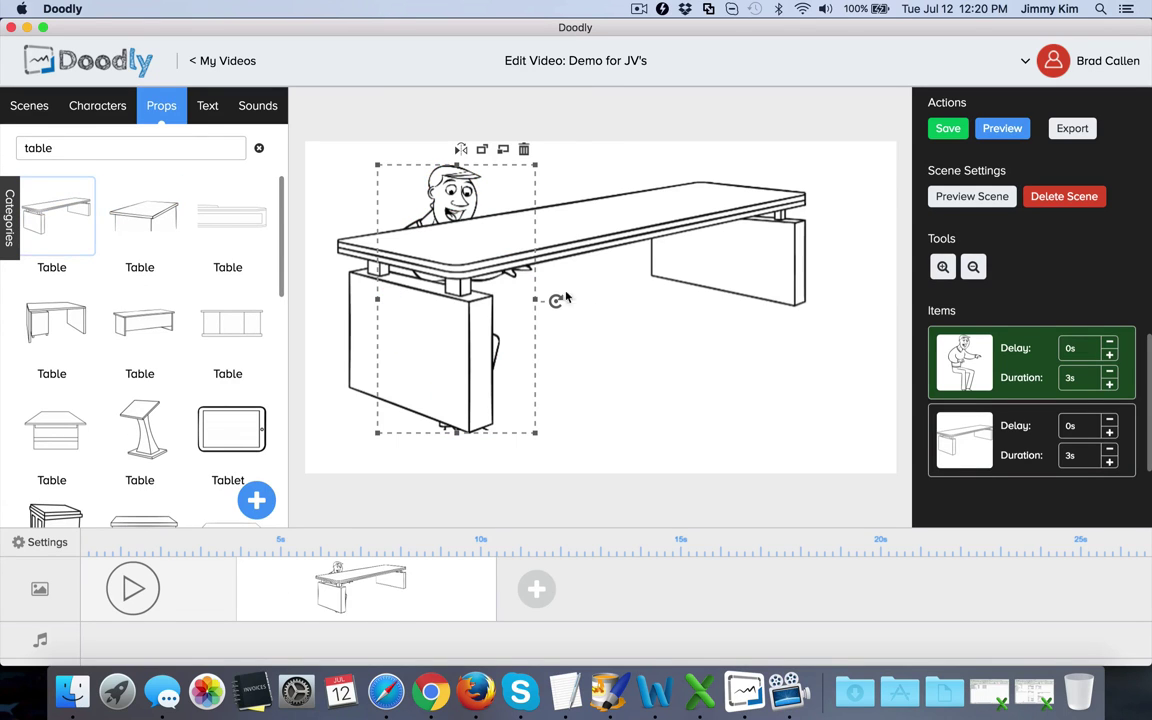
pyautogui.moveTo(784, 347); pyautogui.dragTo(829, 374)
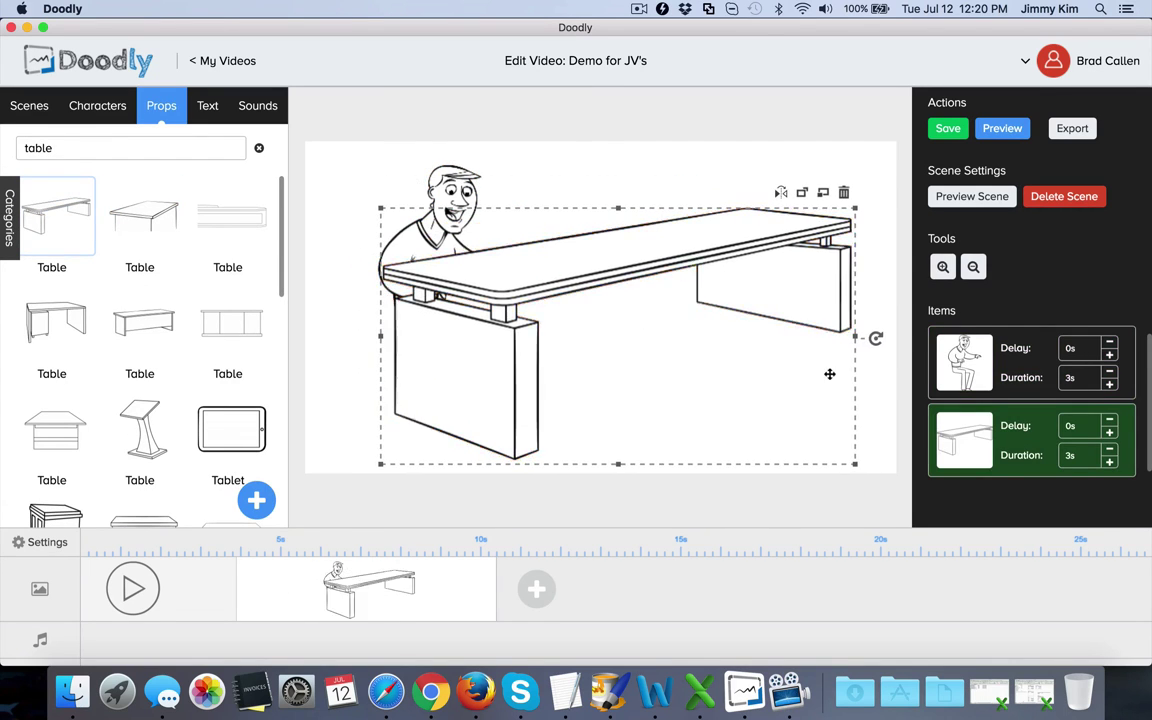
pyautogui.moveTo(857, 468); pyautogui.dragTo(737, 401)
pyautogui.moveTo(596, 311); pyautogui.dragTo(514, 348)
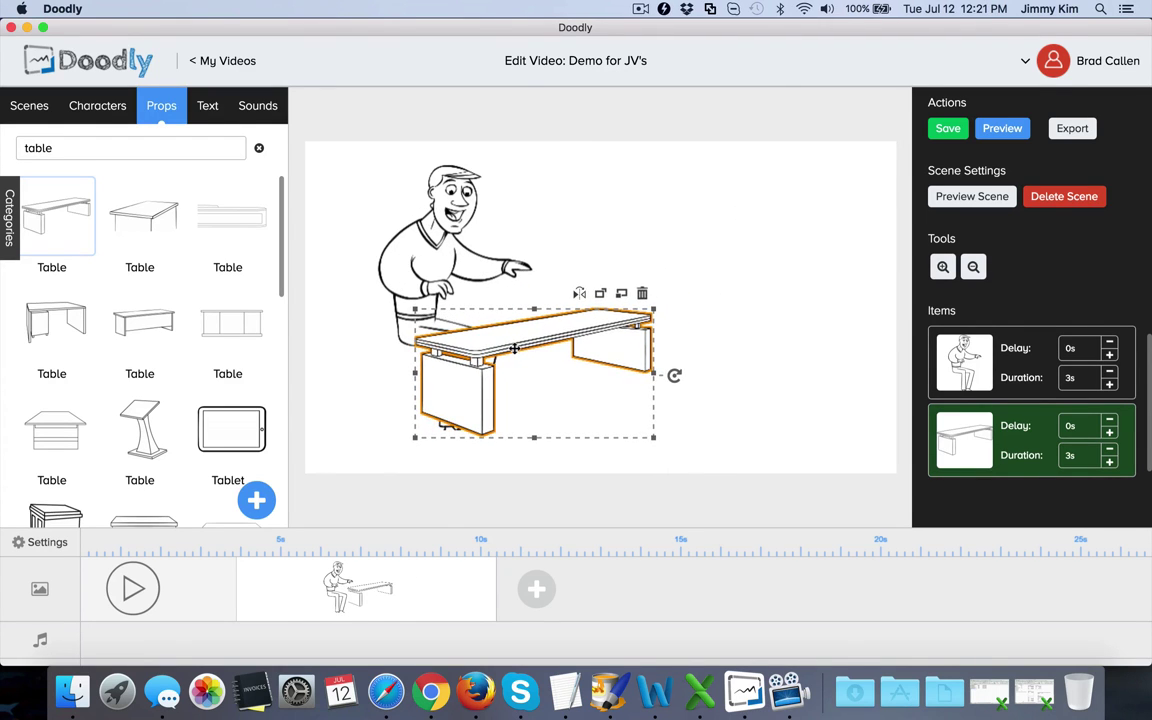
# Search the props for "keyboard", add the angled keyboard, shrink it to under half size and place it just below Steve's hands.
pyautogui.doubleClick(137, 146)
pyautogui.write('keyboard')
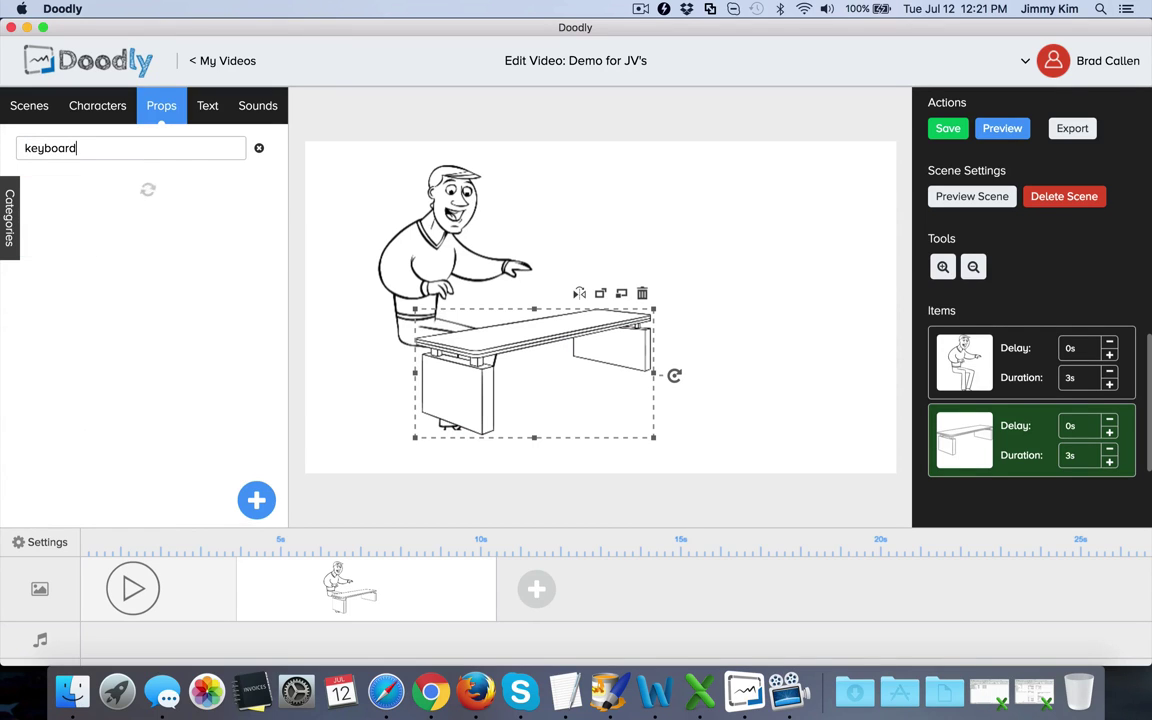
pyautogui.click(84, 218)
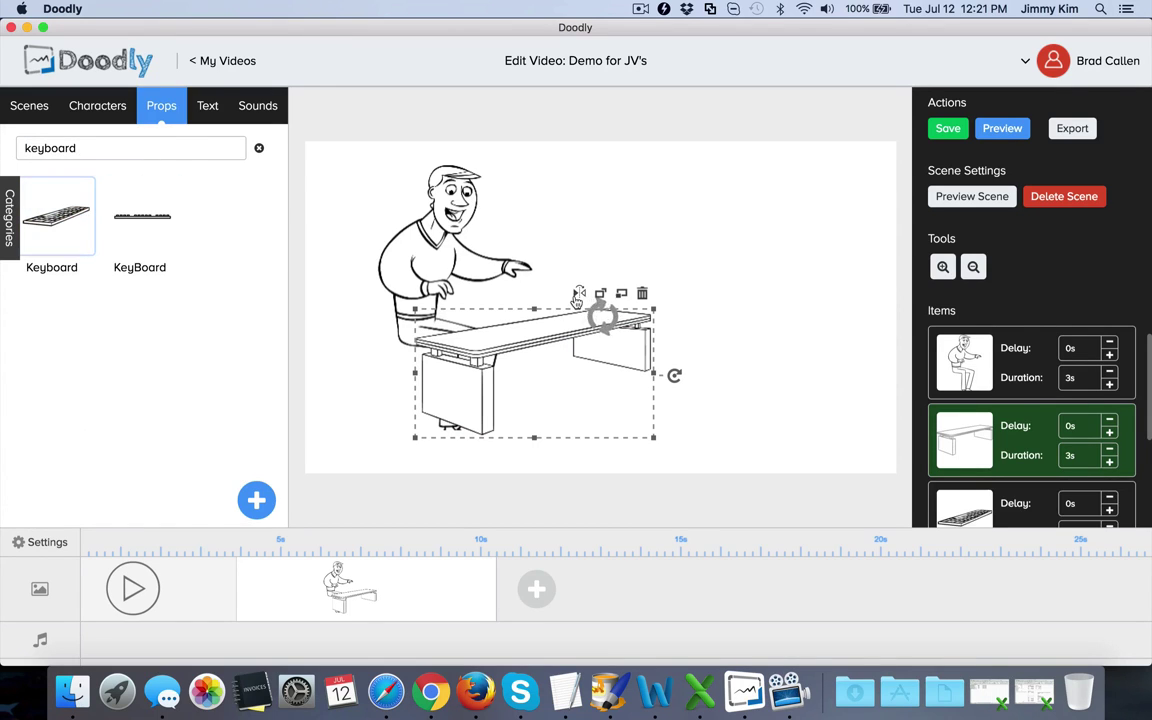
pyautogui.click(711, 281)
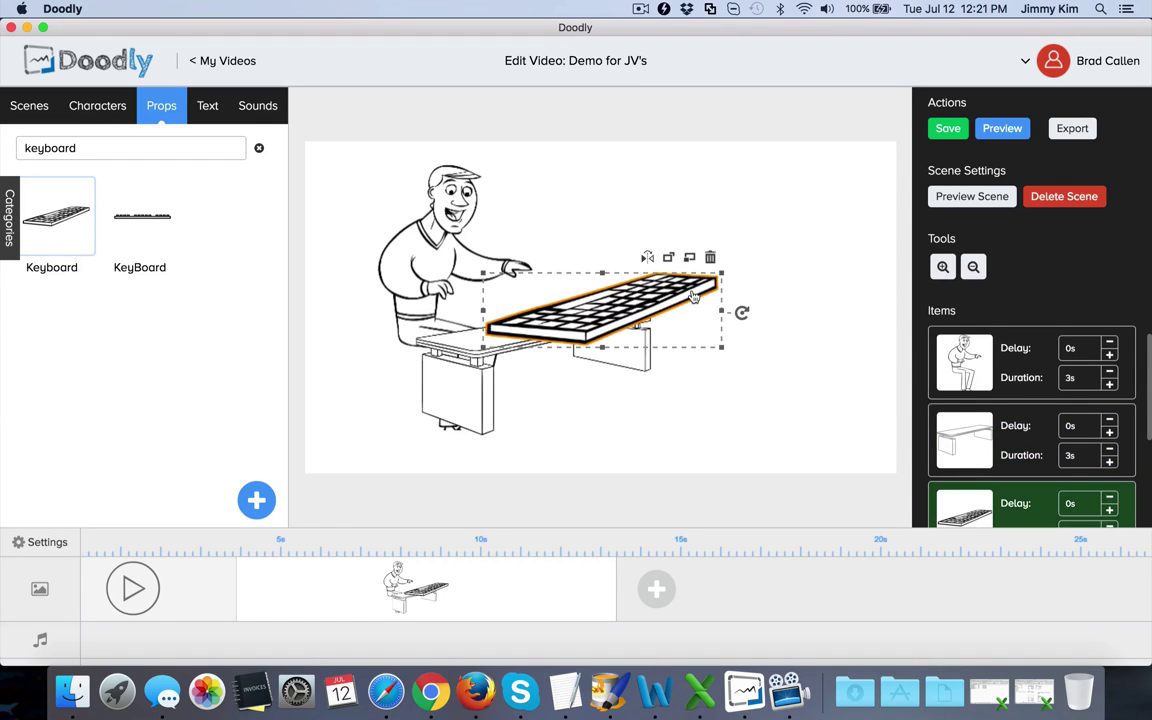
pyautogui.moveTo(718, 272); pyautogui.dragTo(532, 323)
pyautogui.click(712, 303)
# Enlarge the table to about one and a half times its size so the keyboard rests on the tabletop.
pyautogui.click(532, 323)
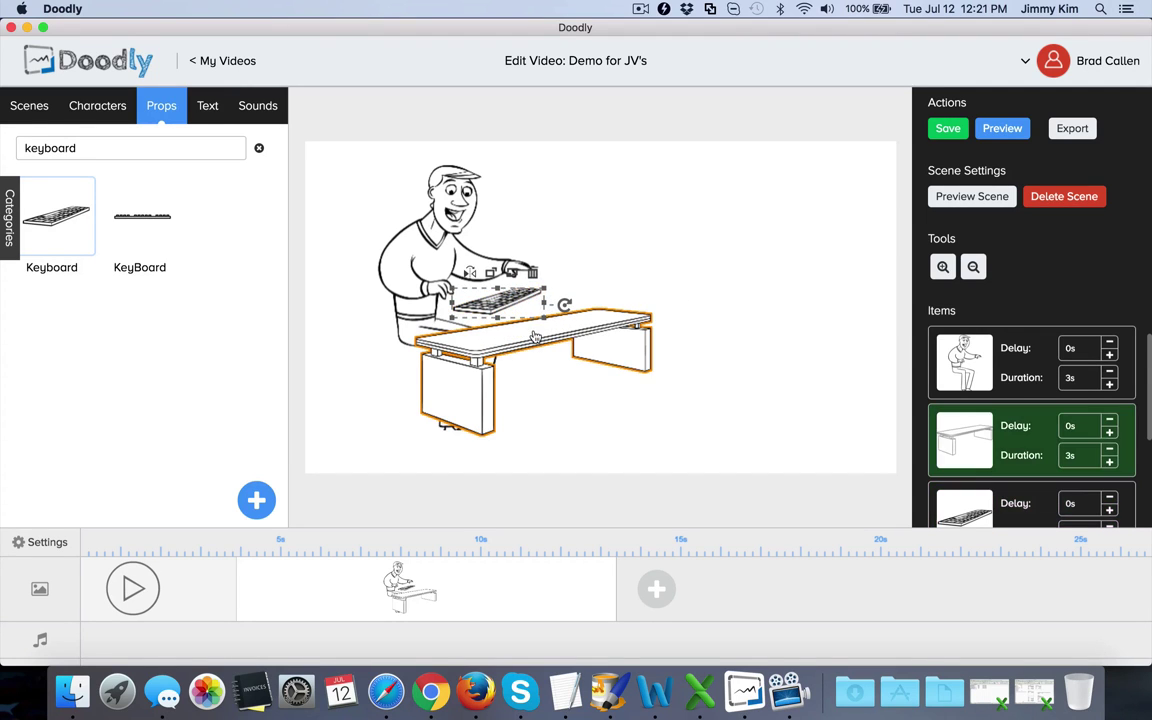
pyautogui.moveTo(659, 306); pyautogui.dragTo(702, 278)
pyautogui.click(852, 222)
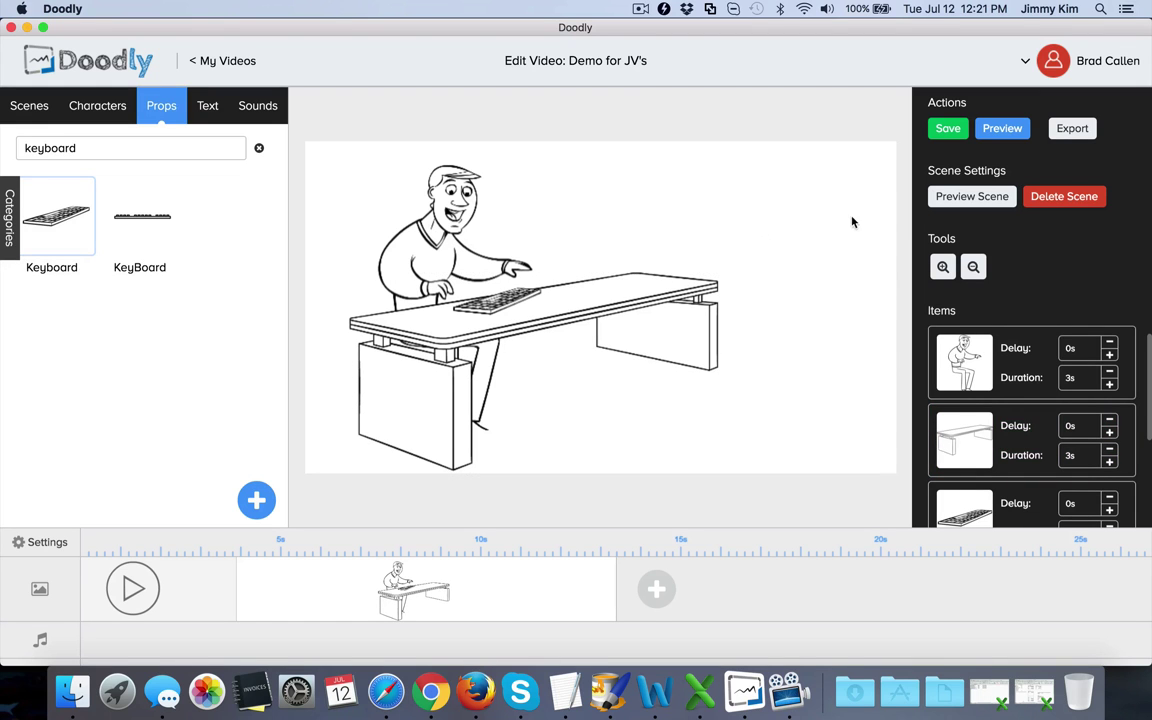
# Preview the second scene, close the preview and look over the delay and duration of each scene item.
pyautogui.click(958, 196)
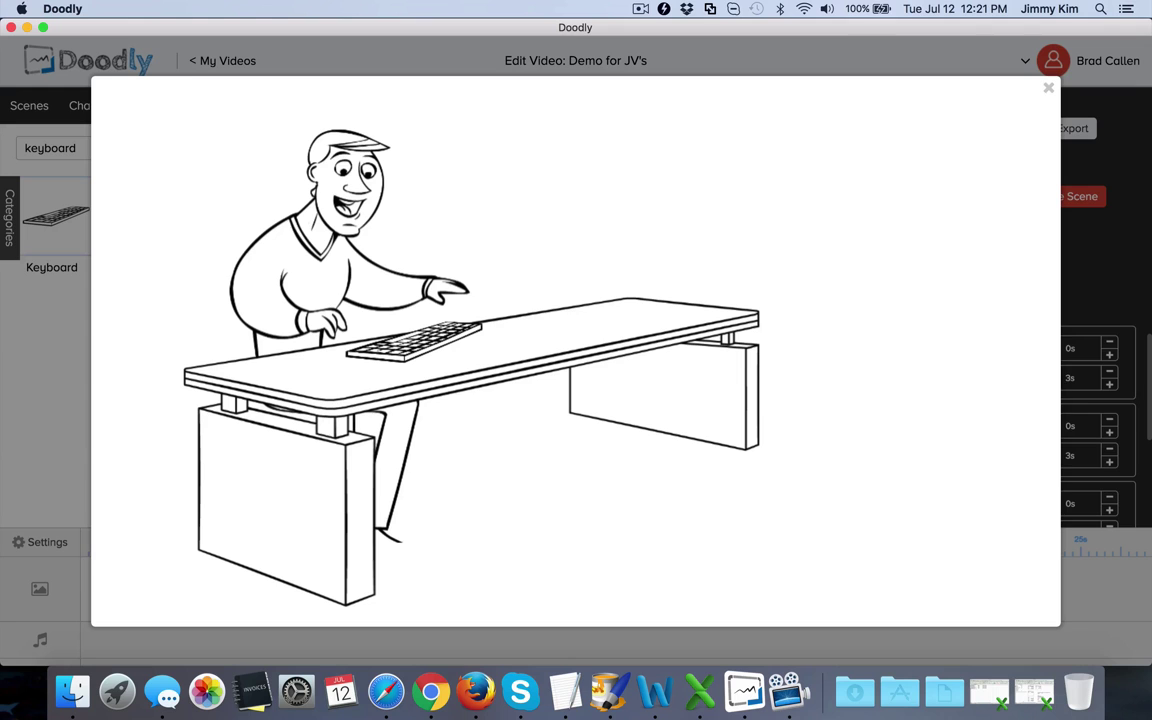
pyautogui.click(1048, 88)
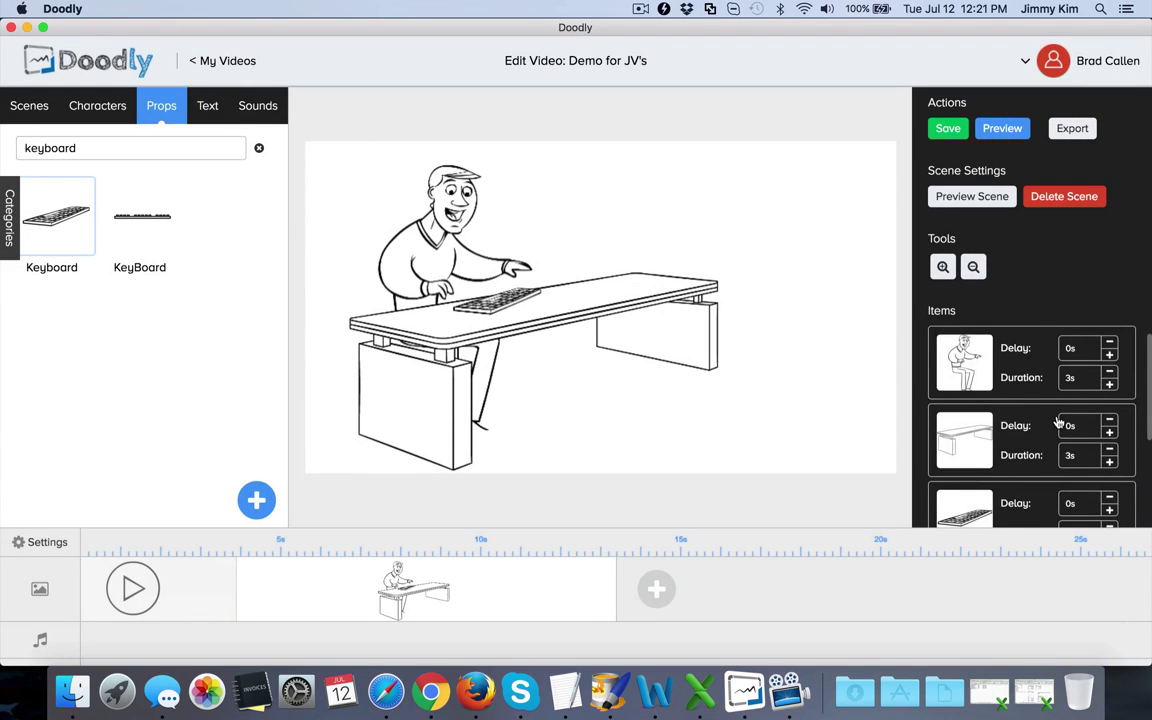
pyautogui.scroll(-2, 1057, 421)
pyautogui.scroll(3, 1057, 421)
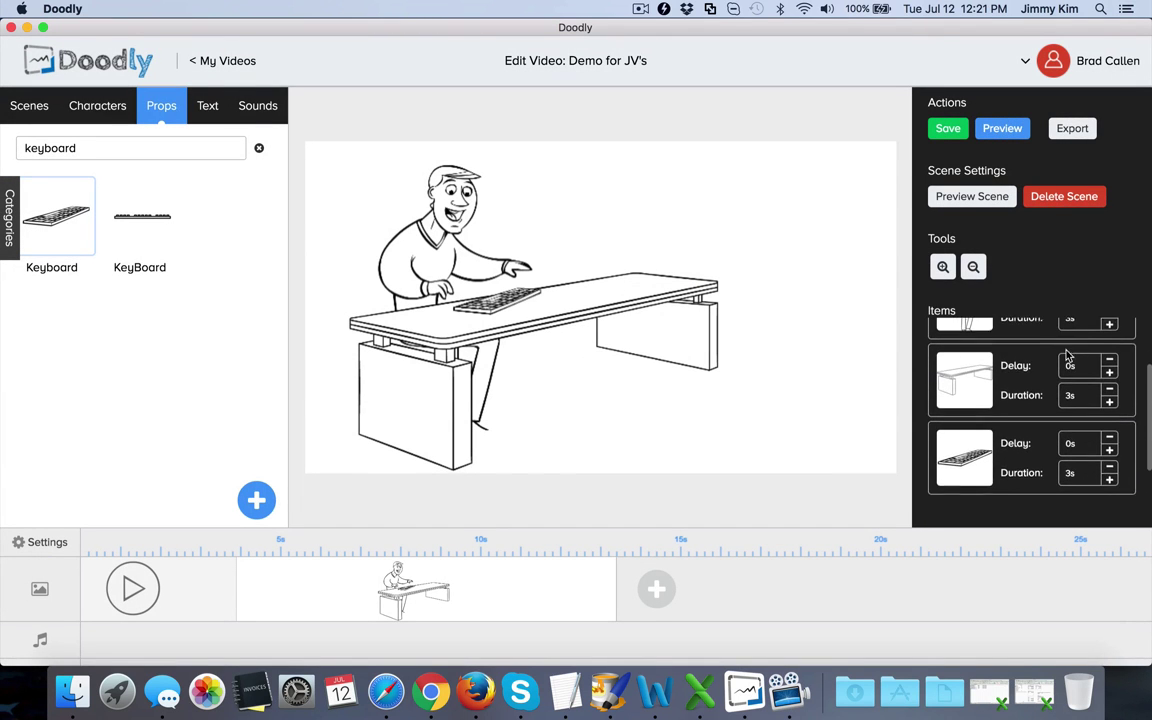
pyautogui.scroll(-3, 1054, 368)
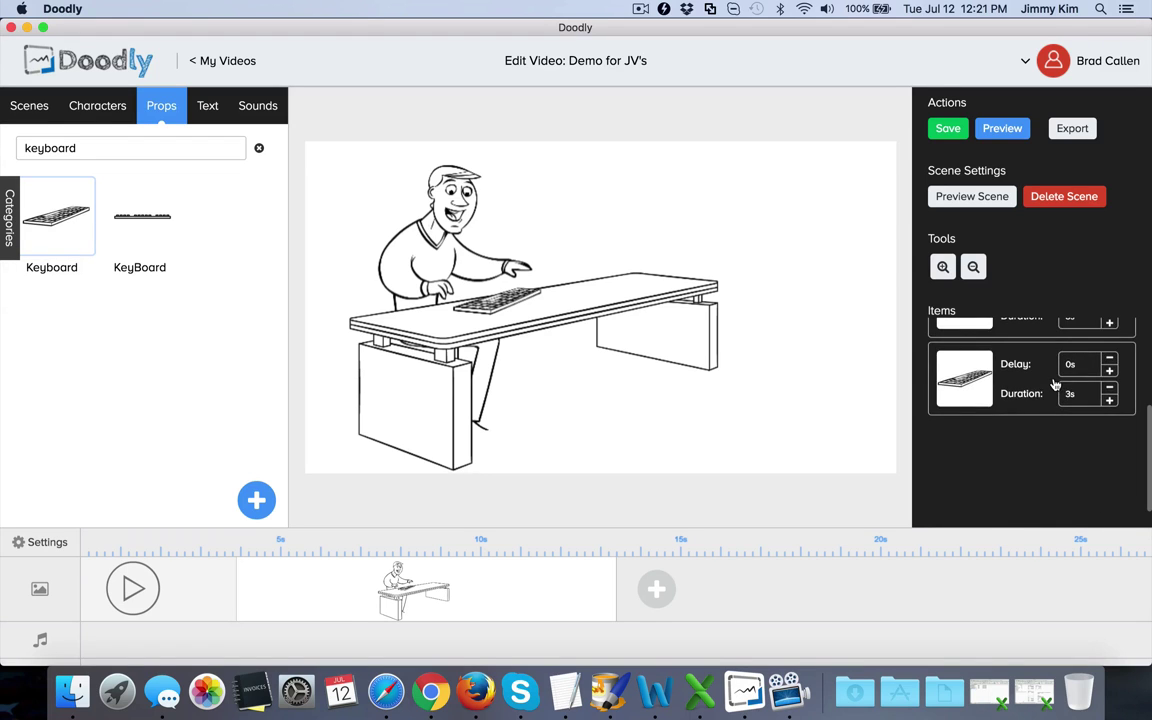
pyautogui.scroll(4, 1054, 388)
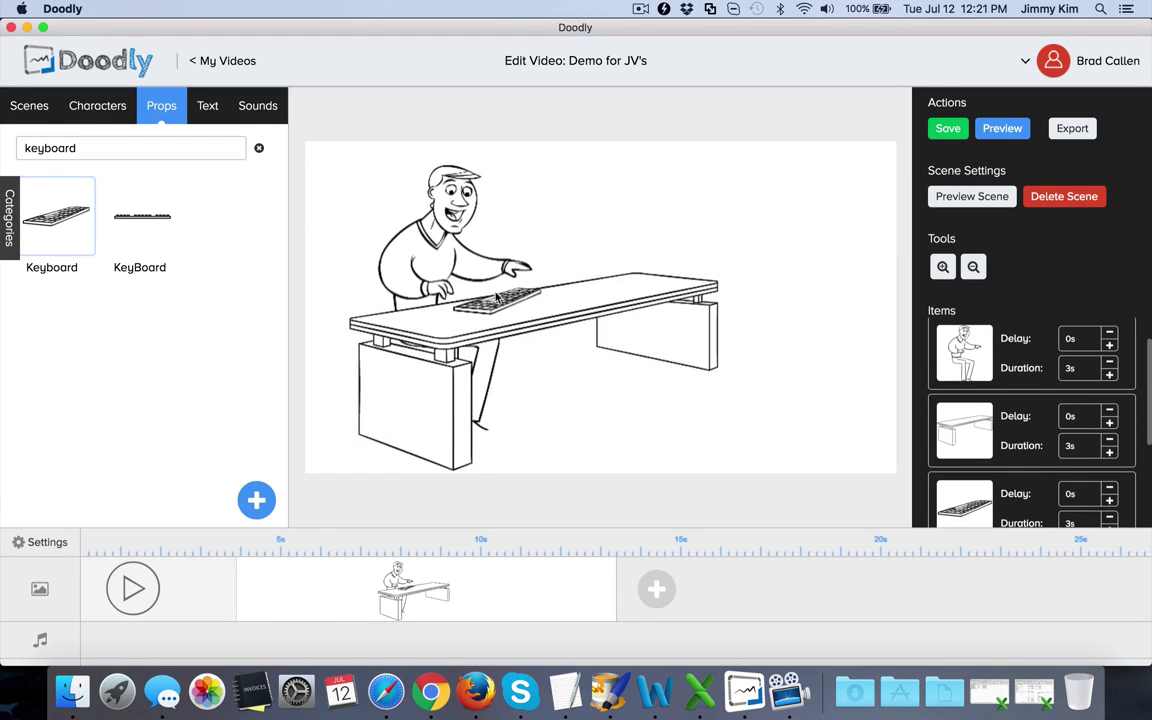
# Stretch the second scene on the timeline until each of its items lasts 4.43 s.
pyautogui.click(668, 338)
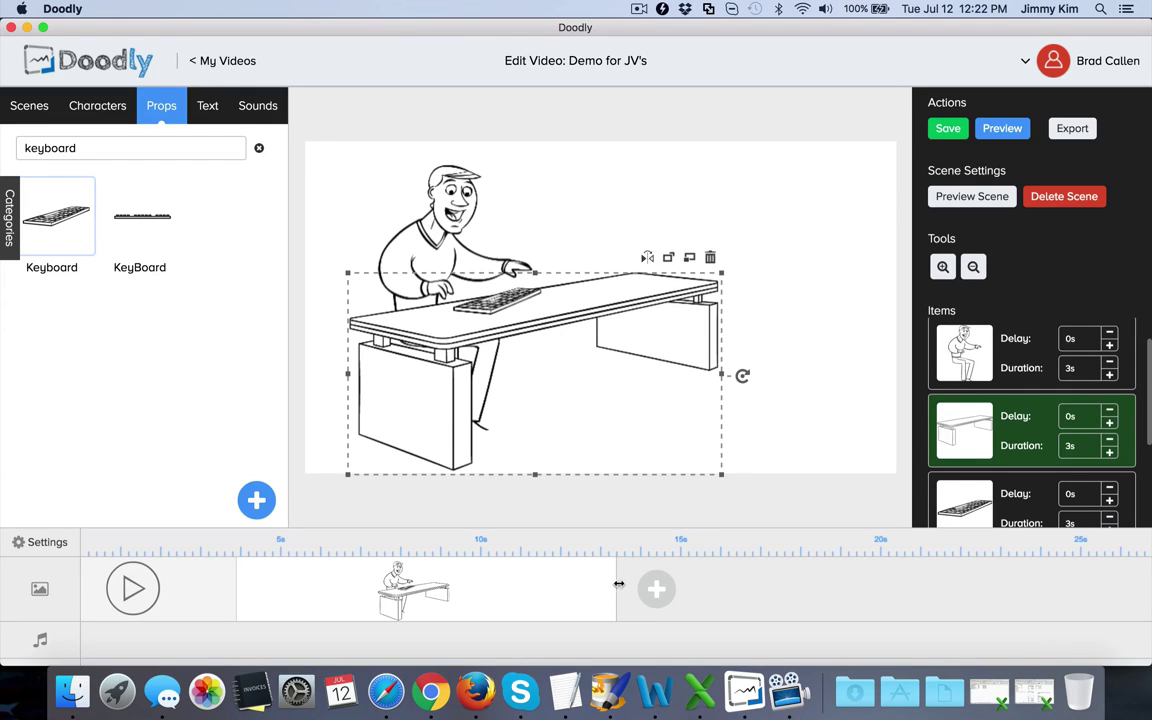
pyautogui.moveTo(619, 584); pyautogui.dragTo(790, 588)
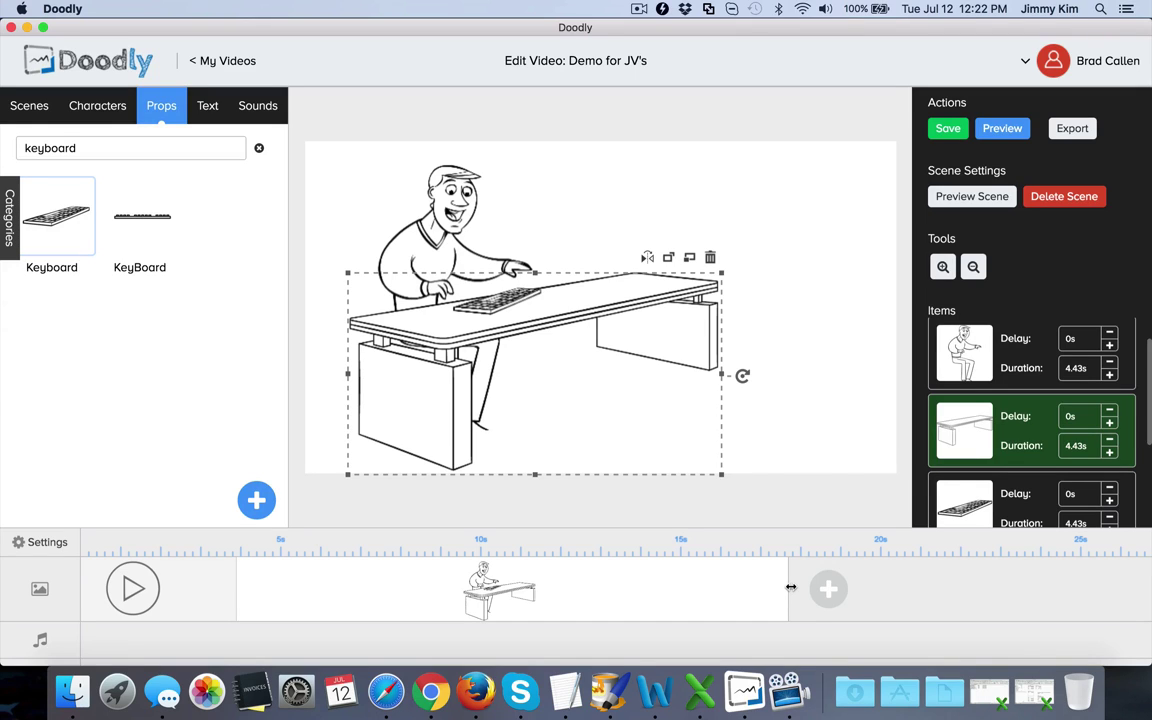
# Add a third scene and place a text object in the bold handwritten first style at the centre of its canvas.
pyautogui.click(207, 105)
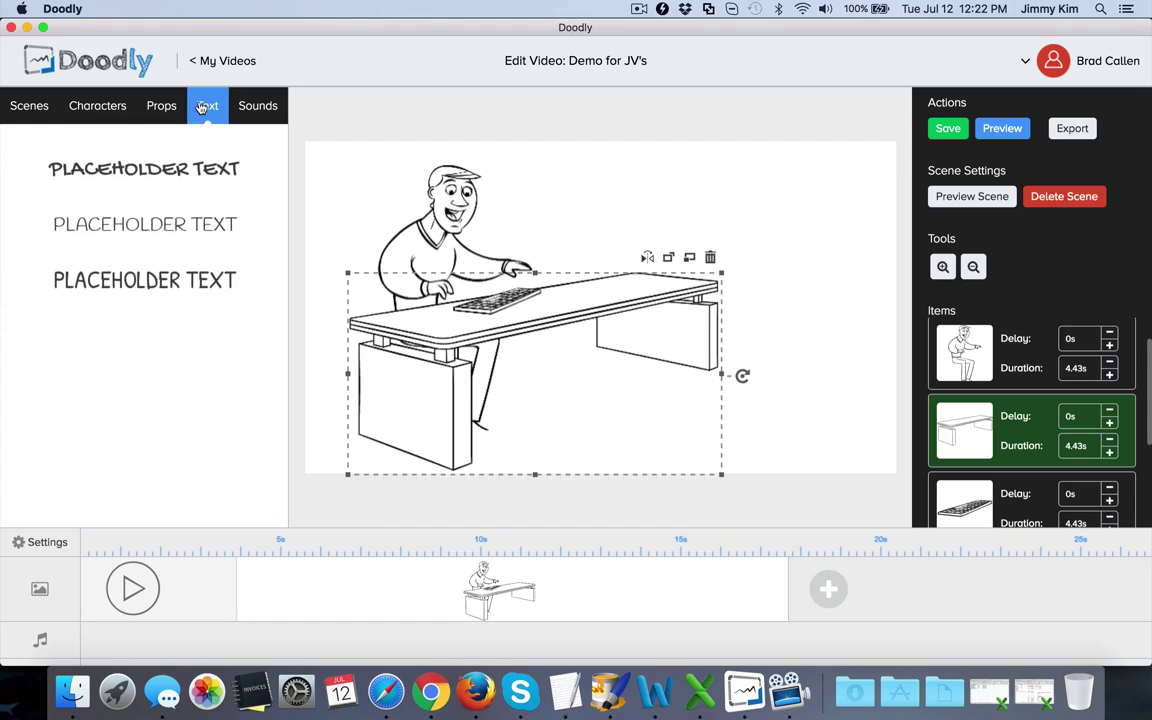
pyautogui.click(828, 589)
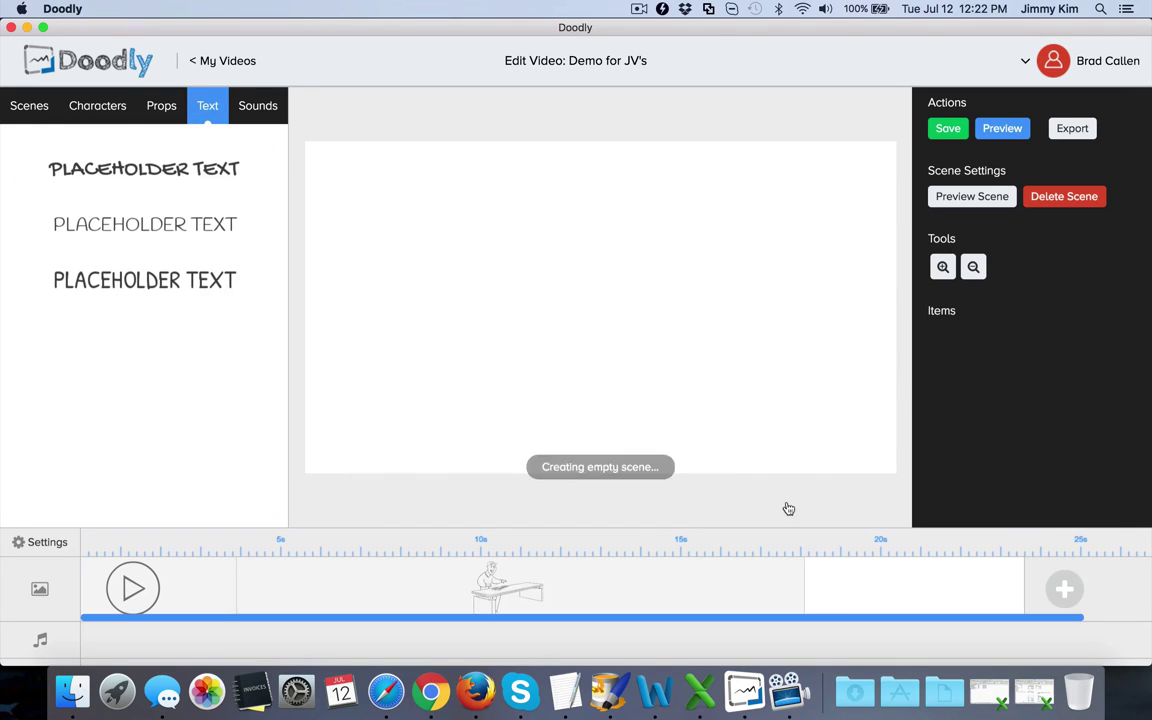
pyautogui.click(201, 174)
pyautogui.click(620, 326)
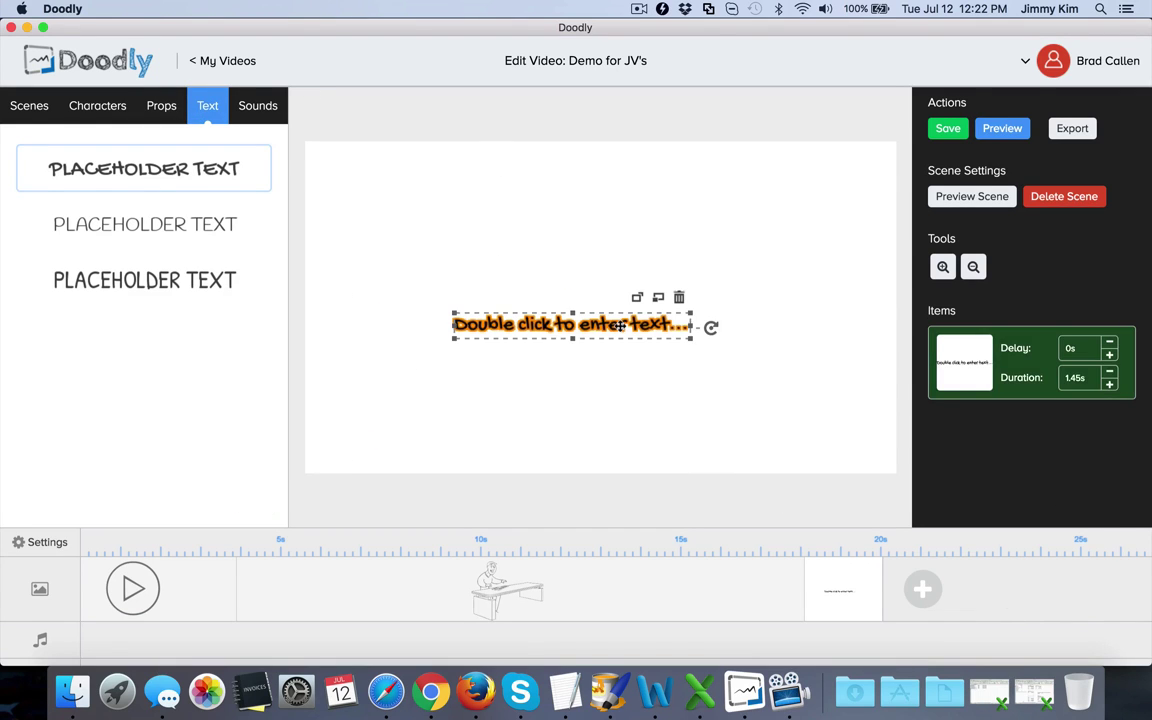
# Replace the placeholder text with "Hey it's" followed by the presenter's first name and an exclamation mark.
pyautogui.doubleClick(620, 326)
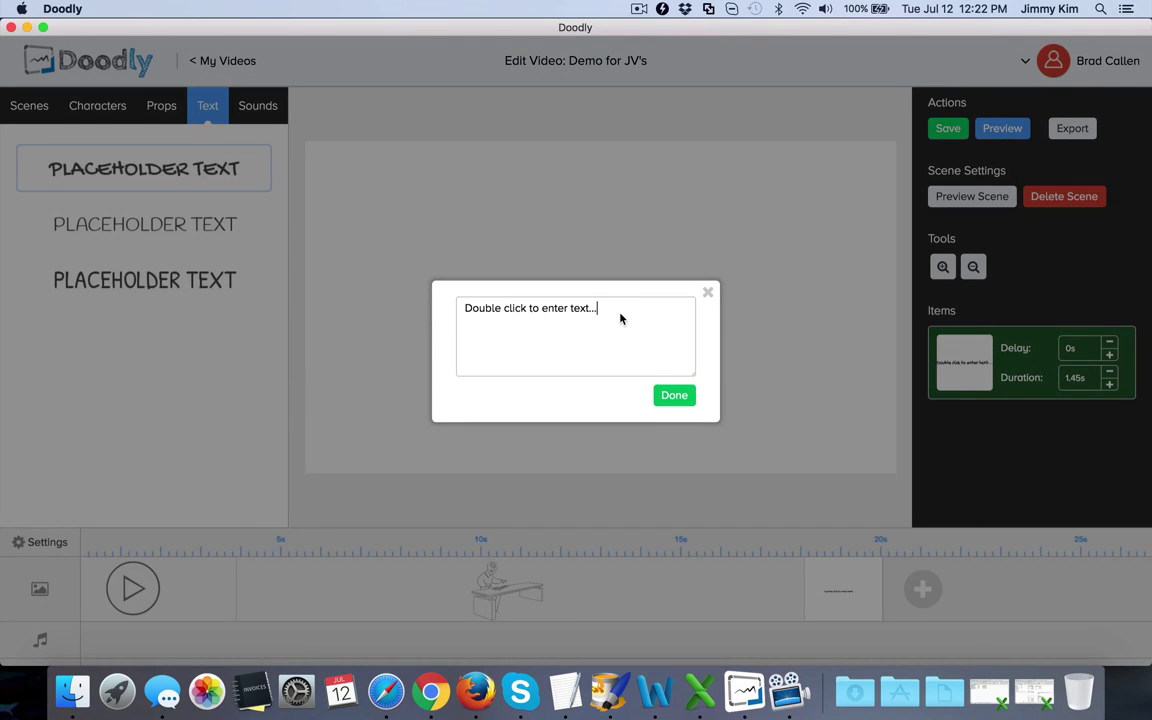
pyautogui.press('super+a')
pyautogui.write('Hey it')
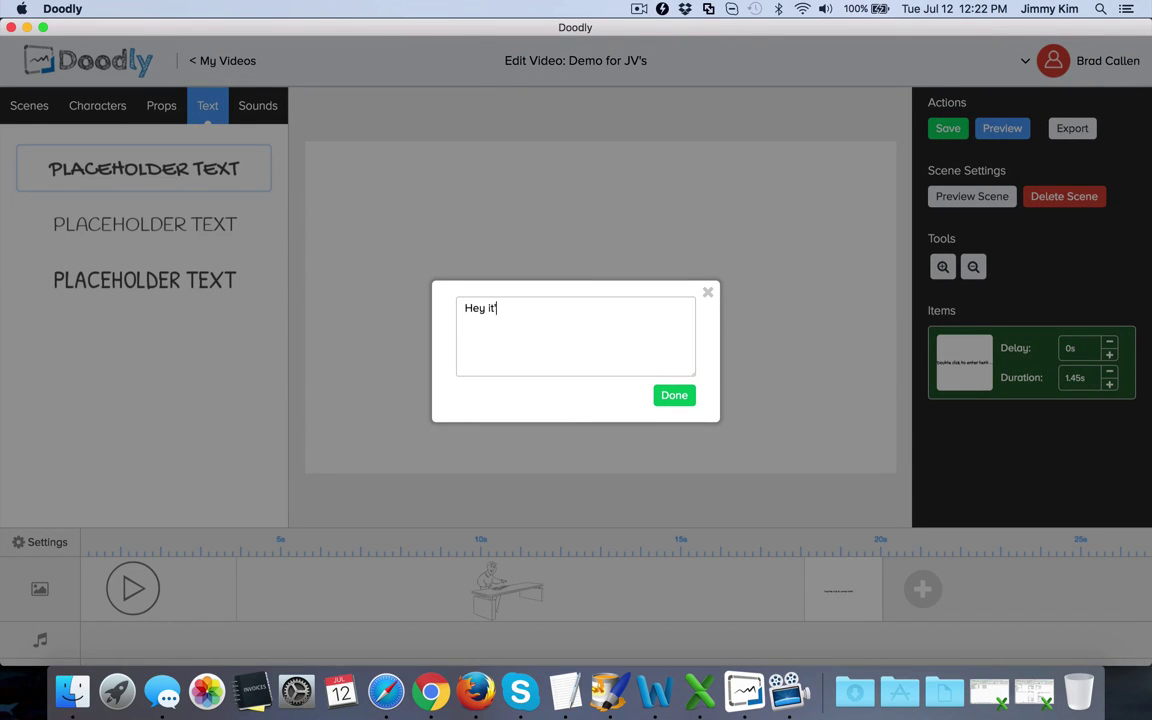
pyautogui.write("'s Jimmy!")
pyautogui.click(668, 394)
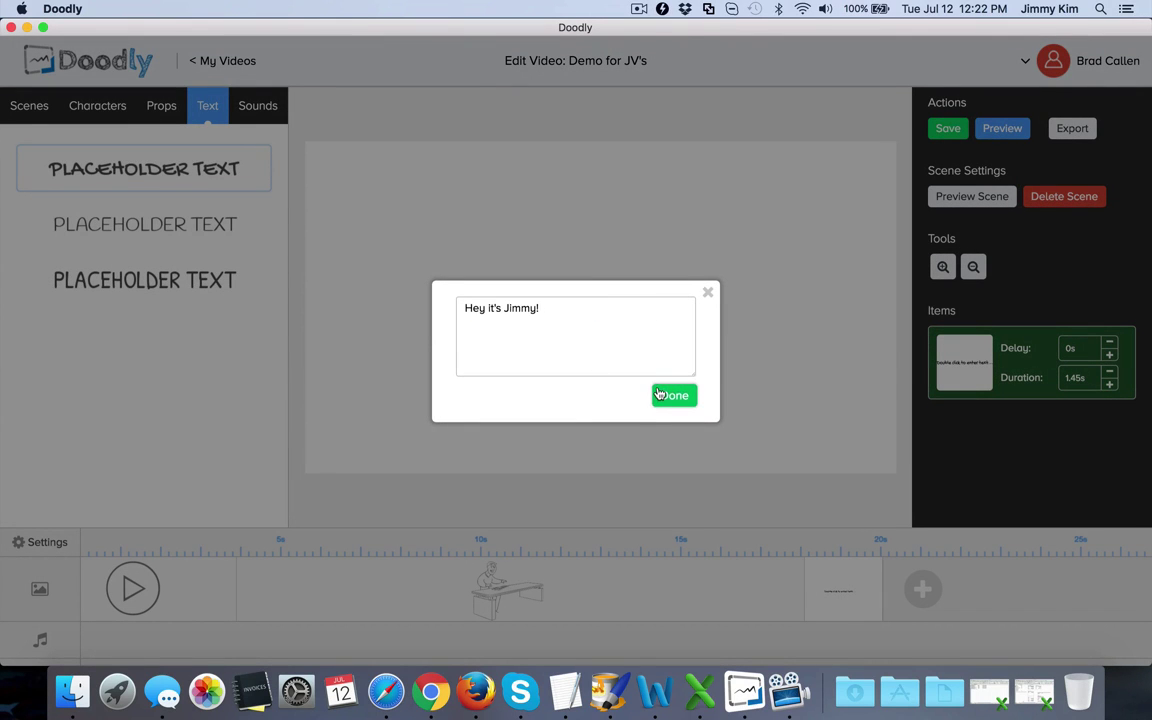
# Enlarge the greeting text to most of the canvas width and move it into the canvas's upper half.
pyautogui.click(625, 330)
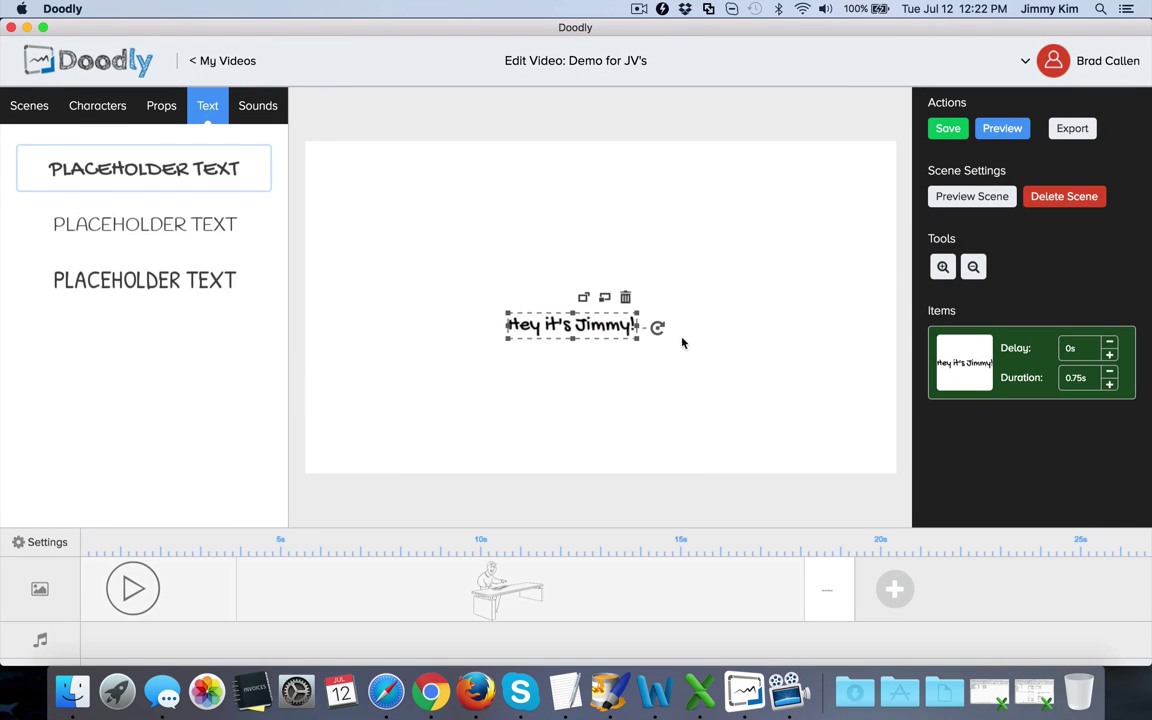
pyautogui.moveTo(637, 343); pyautogui.dragTo(737, 387)
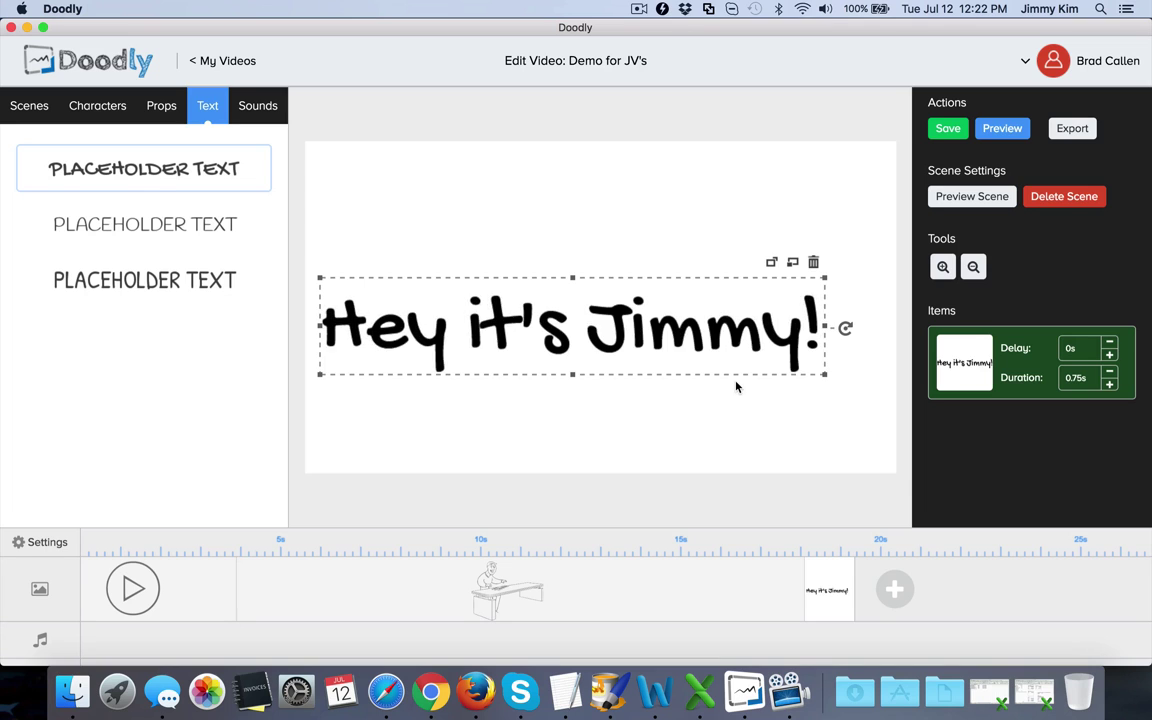
pyautogui.moveTo(725, 337); pyautogui.dragTo(717, 289)
pyautogui.click(675, 404)
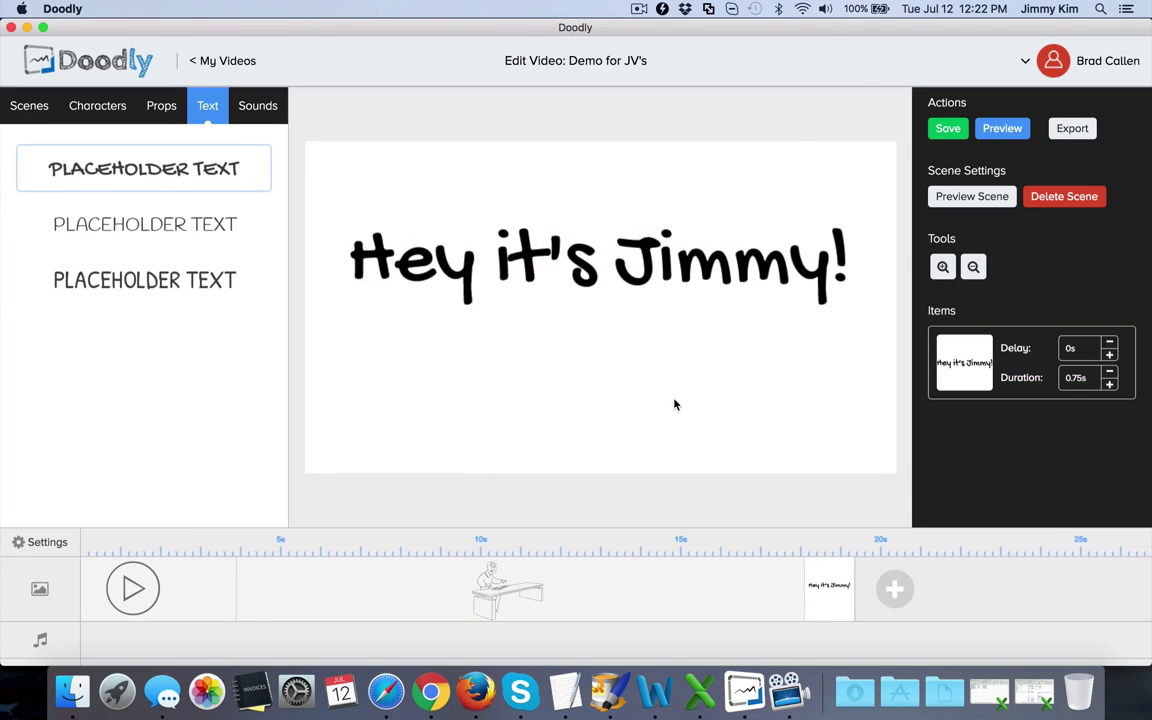
# Preview the text scene, close the preview and stretch the scene on the timeline to a text duration of 7.13 s.
pyautogui.click(972, 196)
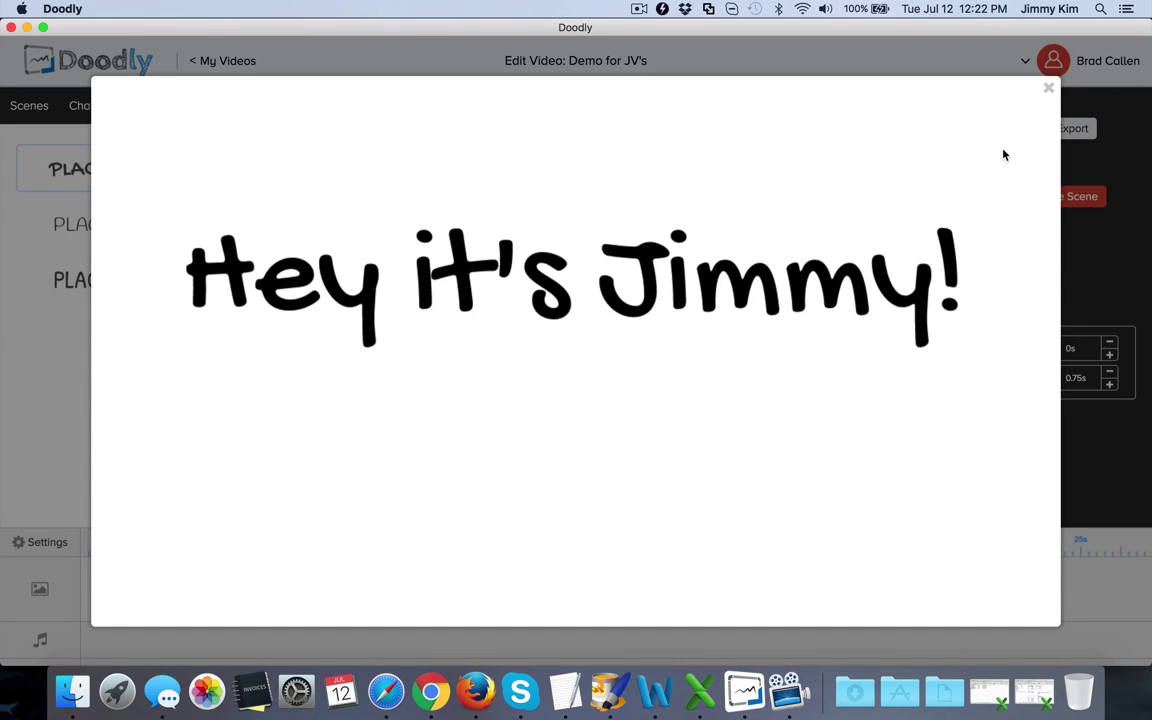
pyautogui.click(1048, 88)
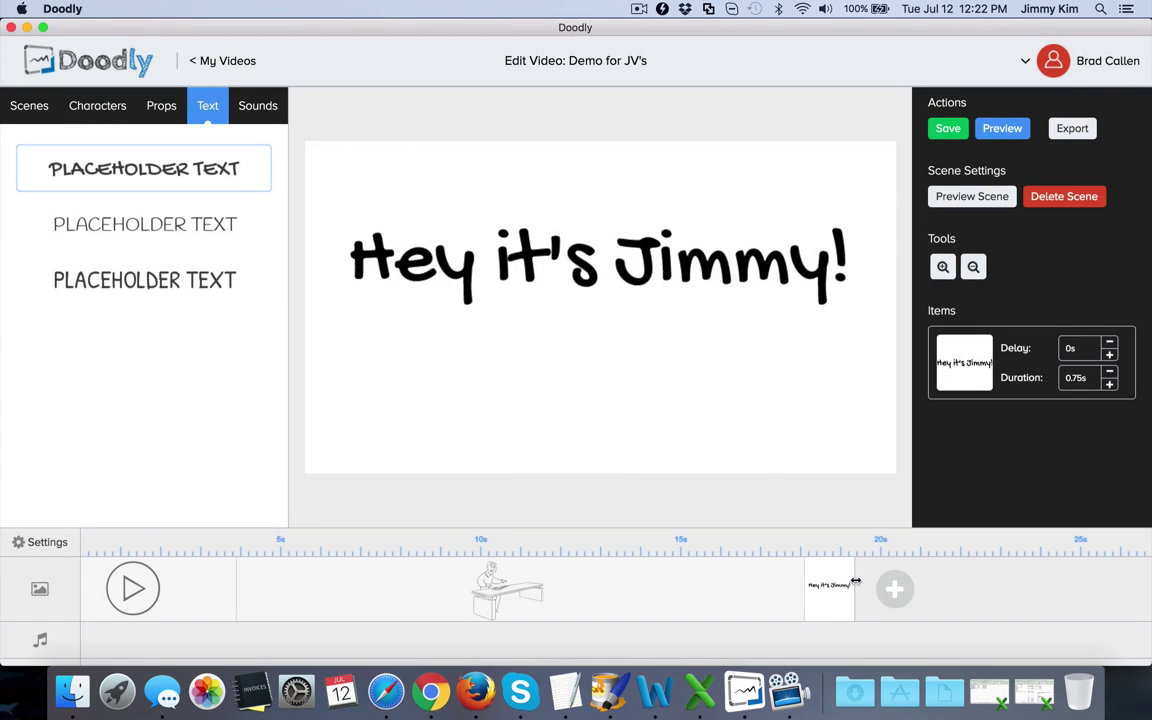
pyautogui.moveTo(855, 580); pyautogui.dragTo(1140, 586)
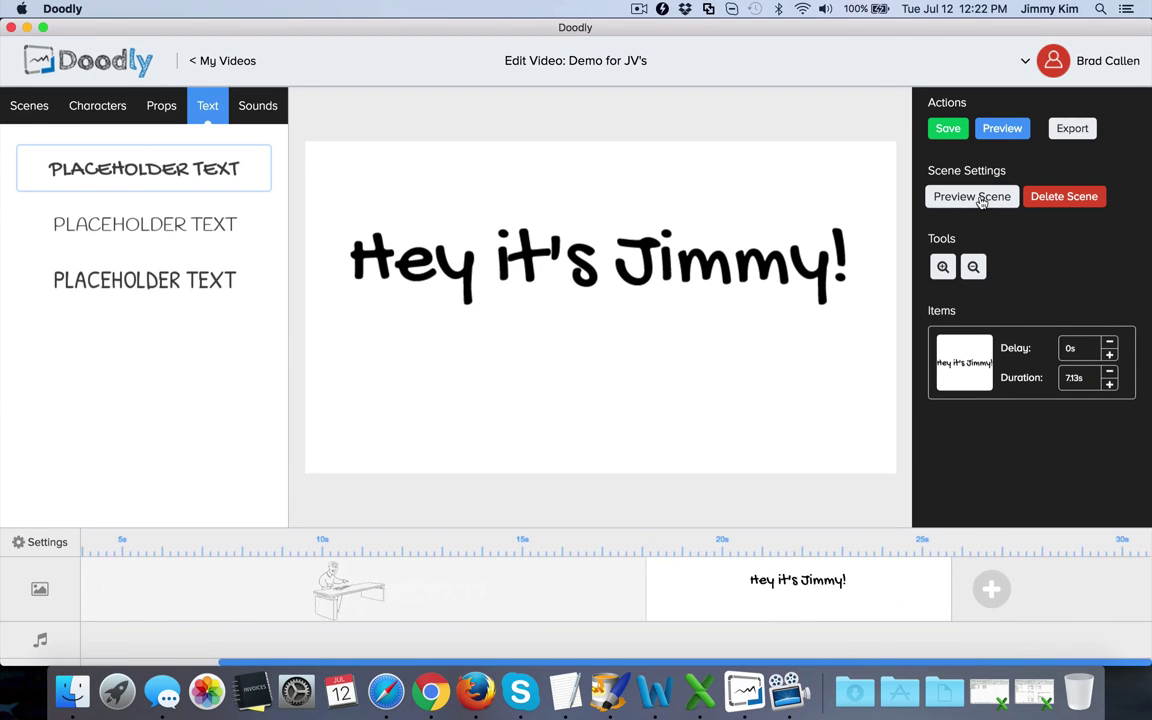
# Preview the lengthened text scene and close the preview when it finishes.
pyautogui.click(972, 197)
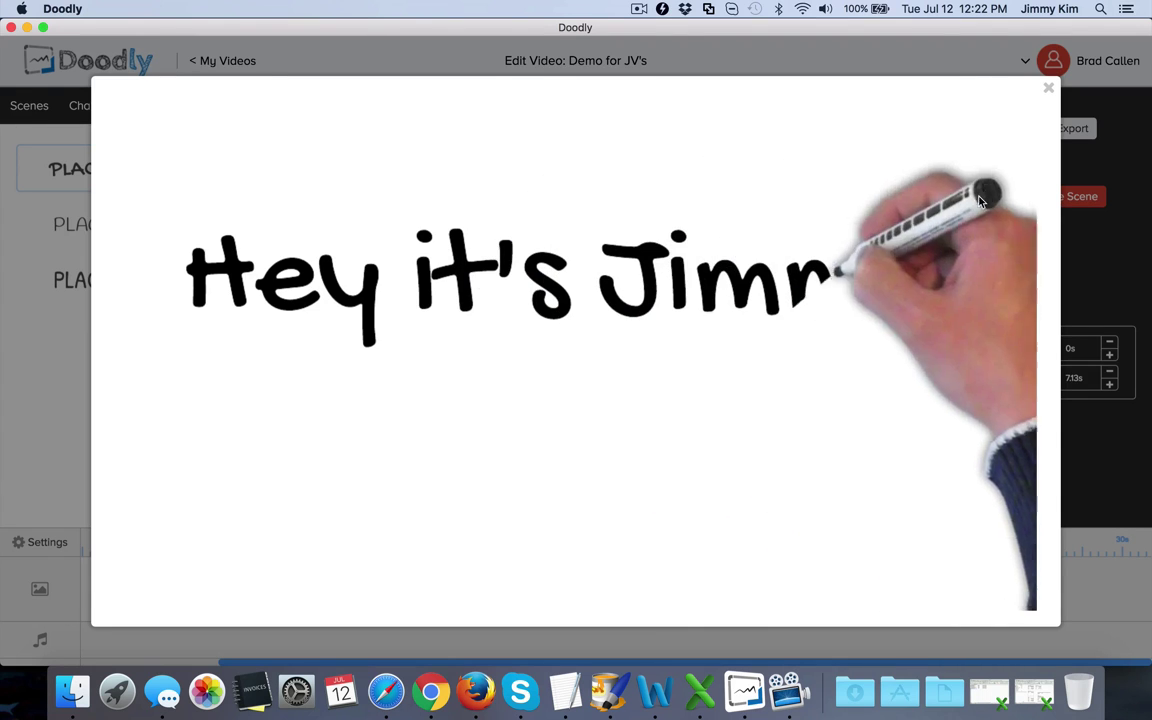
pyautogui.press('F1')
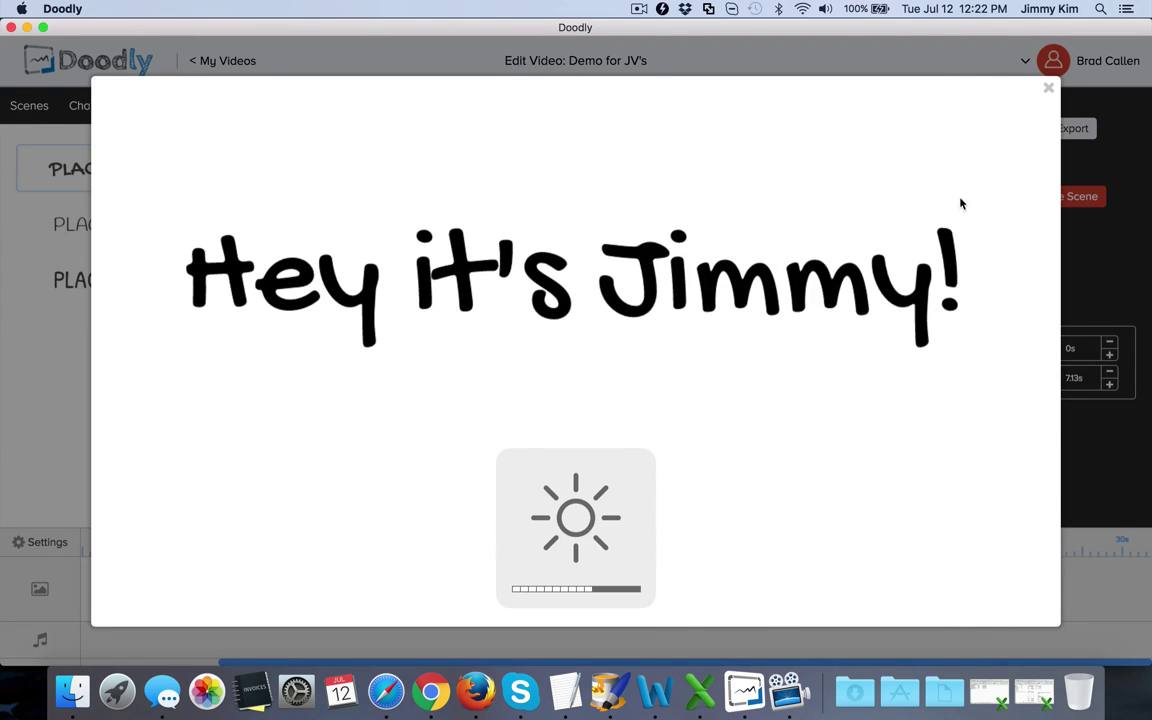
pyautogui.click(1048, 88)
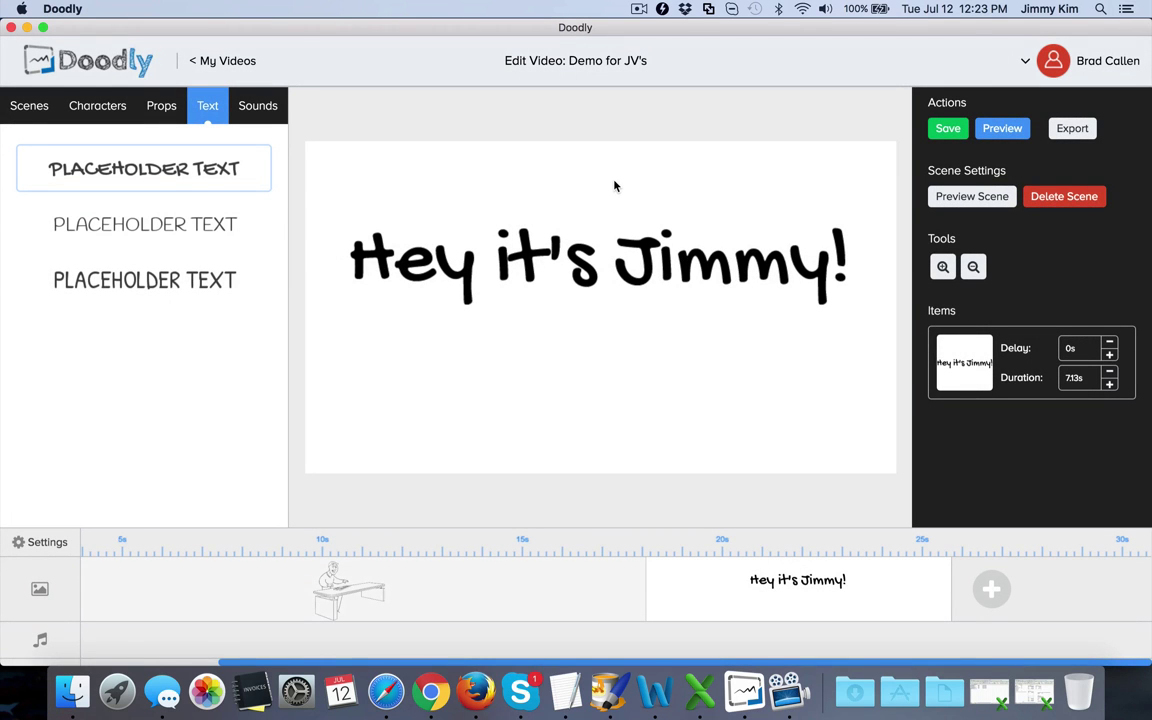
# Browse the sound library, then open and close the dialog for adding a new sound.
pyautogui.click(270, 103)
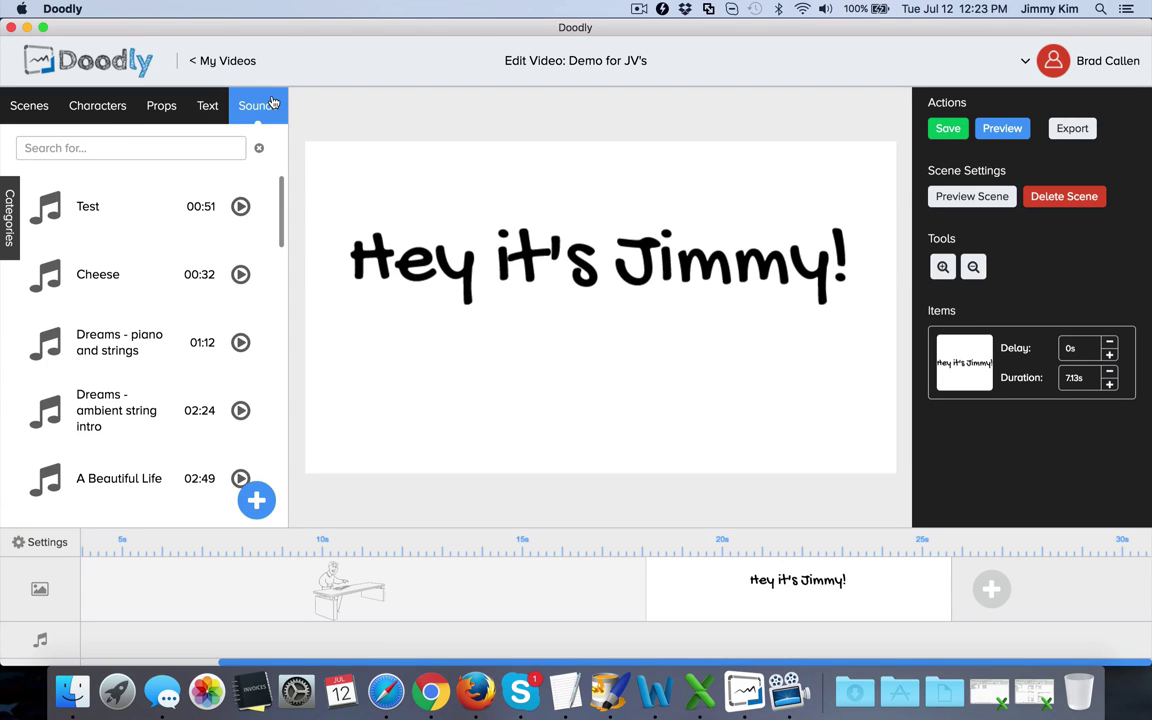
pyautogui.scroll(-10, 216, 301)
pyautogui.scroll(10, 216, 301)
pyautogui.click(216, 305)
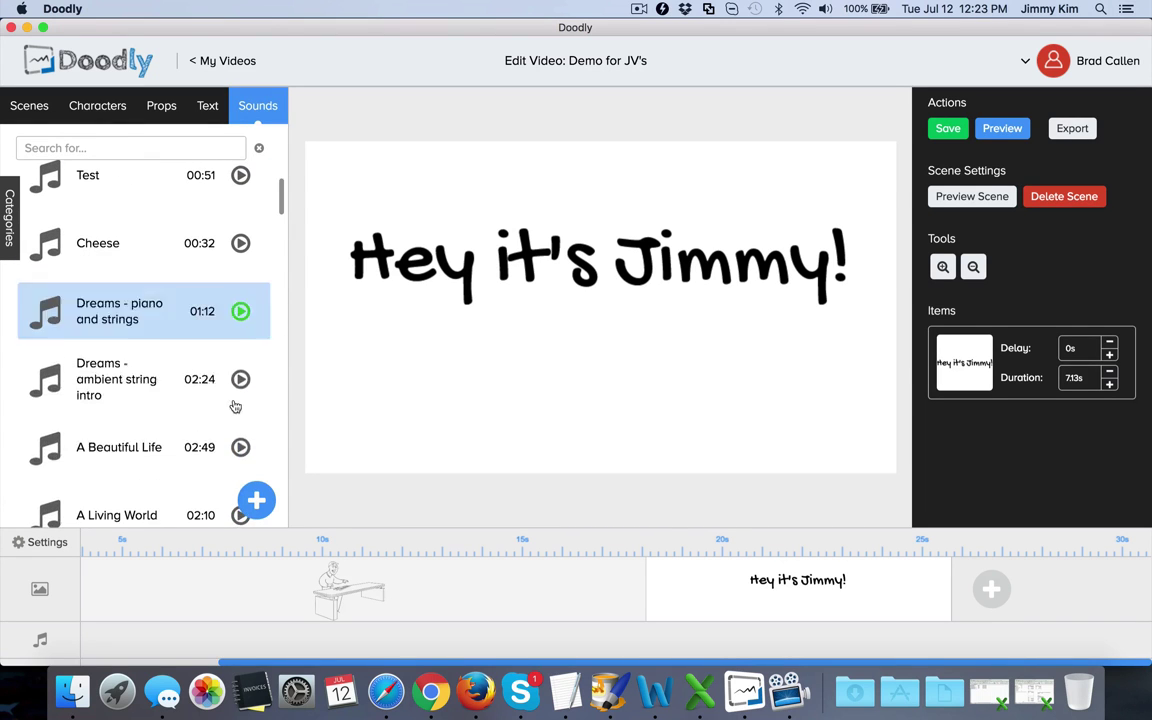
pyautogui.click(258, 497)
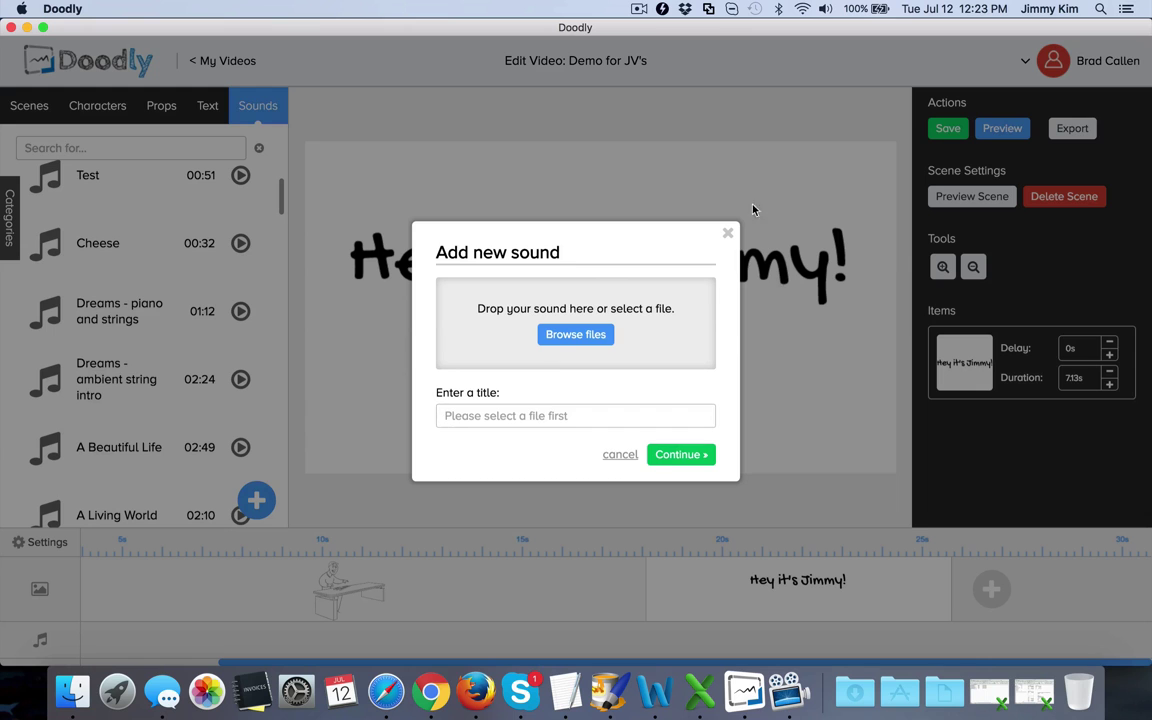
pyautogui.click(727, 233)
# Return to the props library and open and close the dialog for adding a new prop.
pyautogui.click(203, 110)
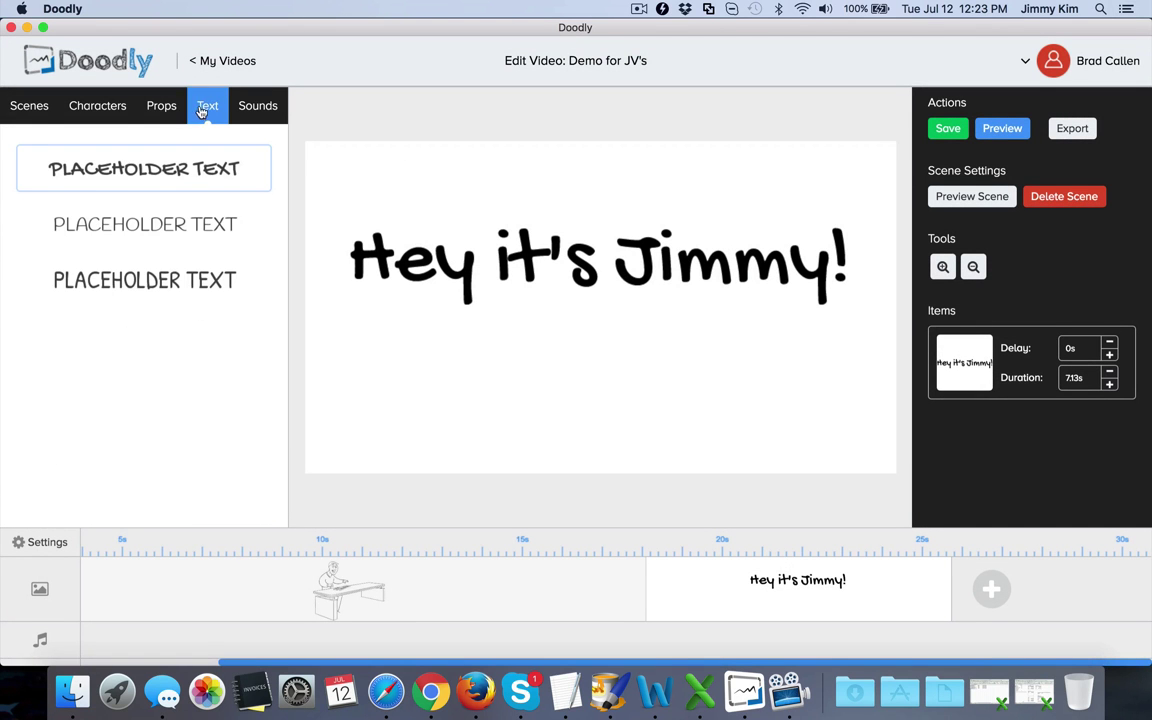
pyautogui.click(161, 106)
pyautogui.click(256, 500)
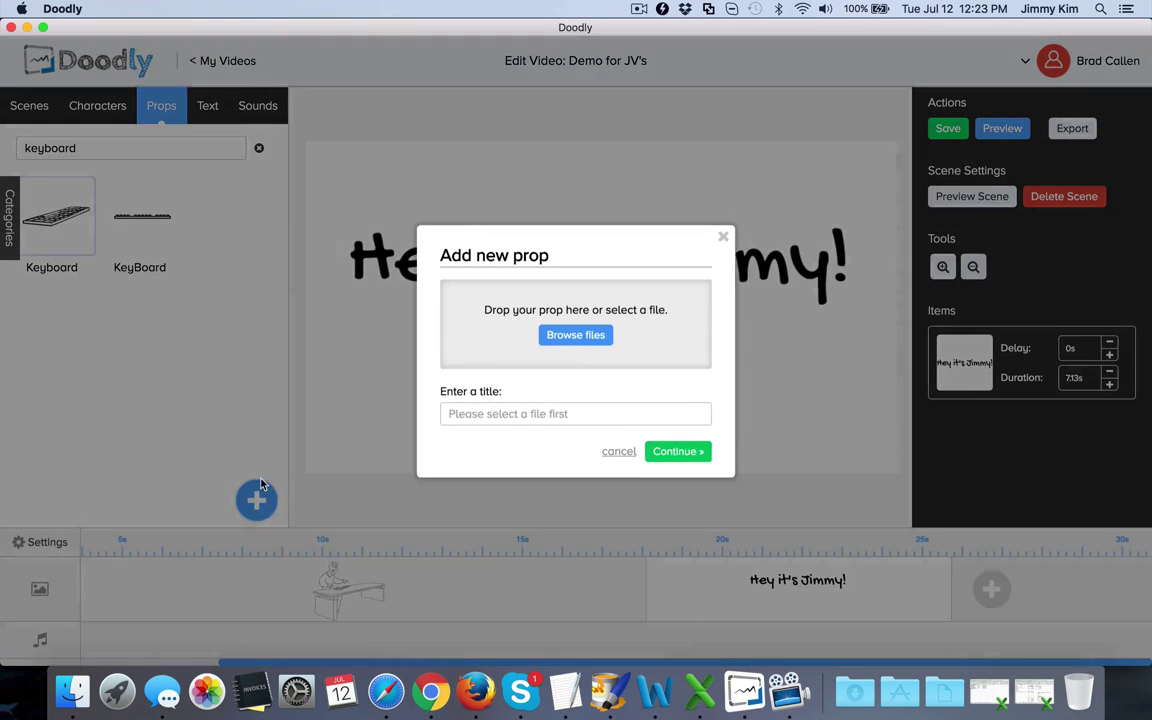
pyautogui.click(727, 233)
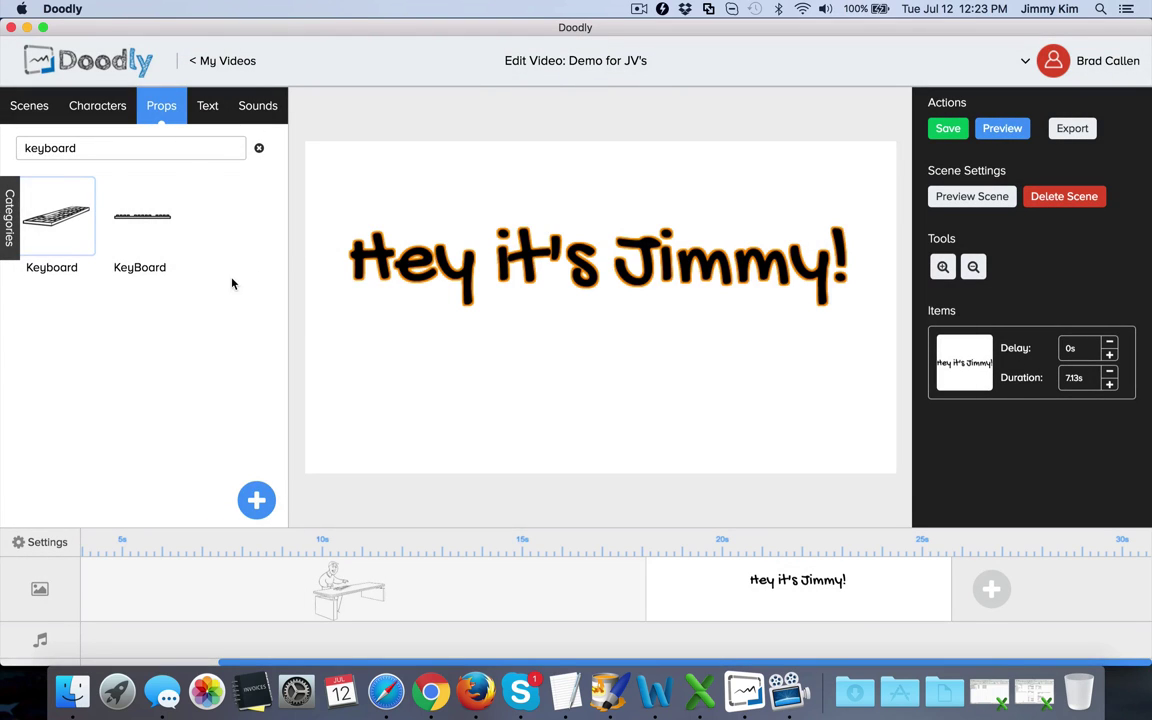
# Clear the prop search to show the full props library, then show the character library.
pyautogui.doubleClick(160, 145)
pyautogui.press('BackSpace')
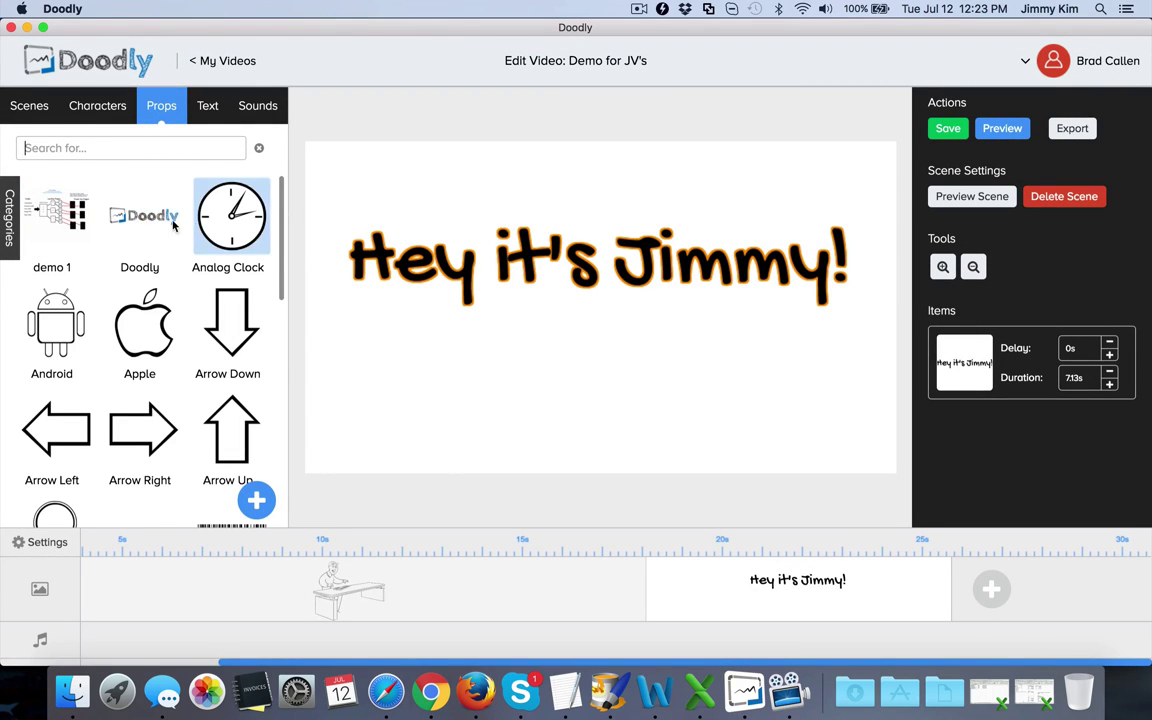
pyautogui.click(100, 107)
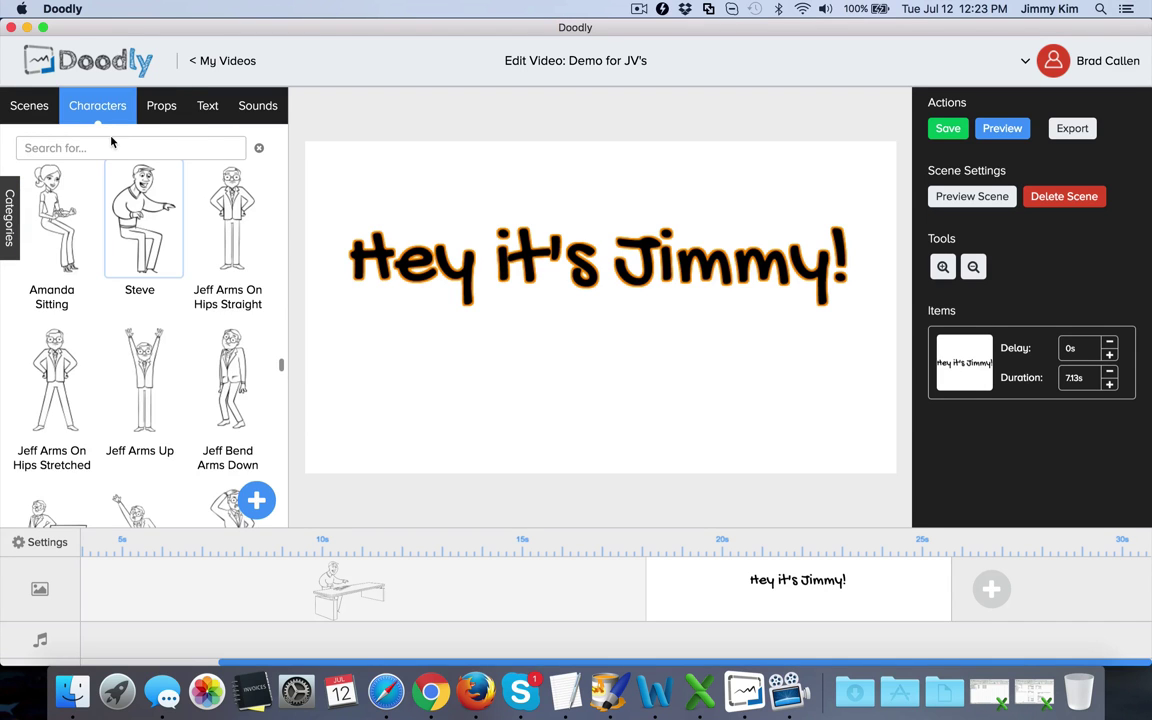
# Look through the custom images at the start of the character library.
pyautogui.scroll(10, 90, 249)
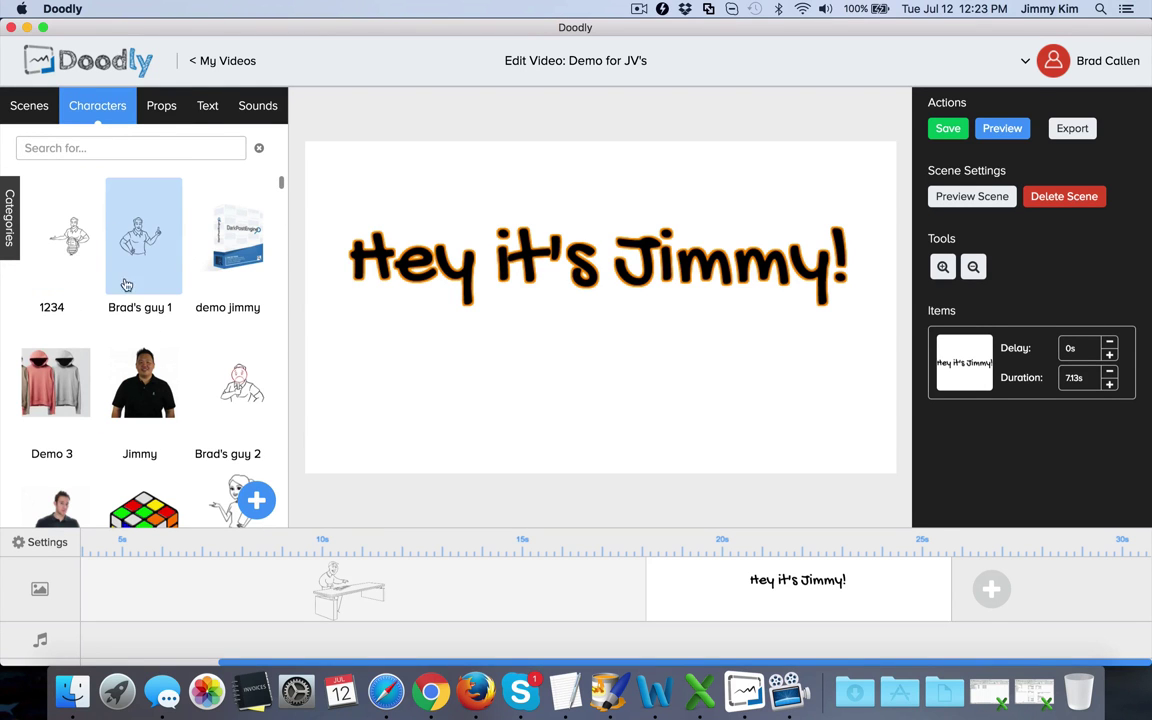
pyautogui.scroll(-3, 150, 350)
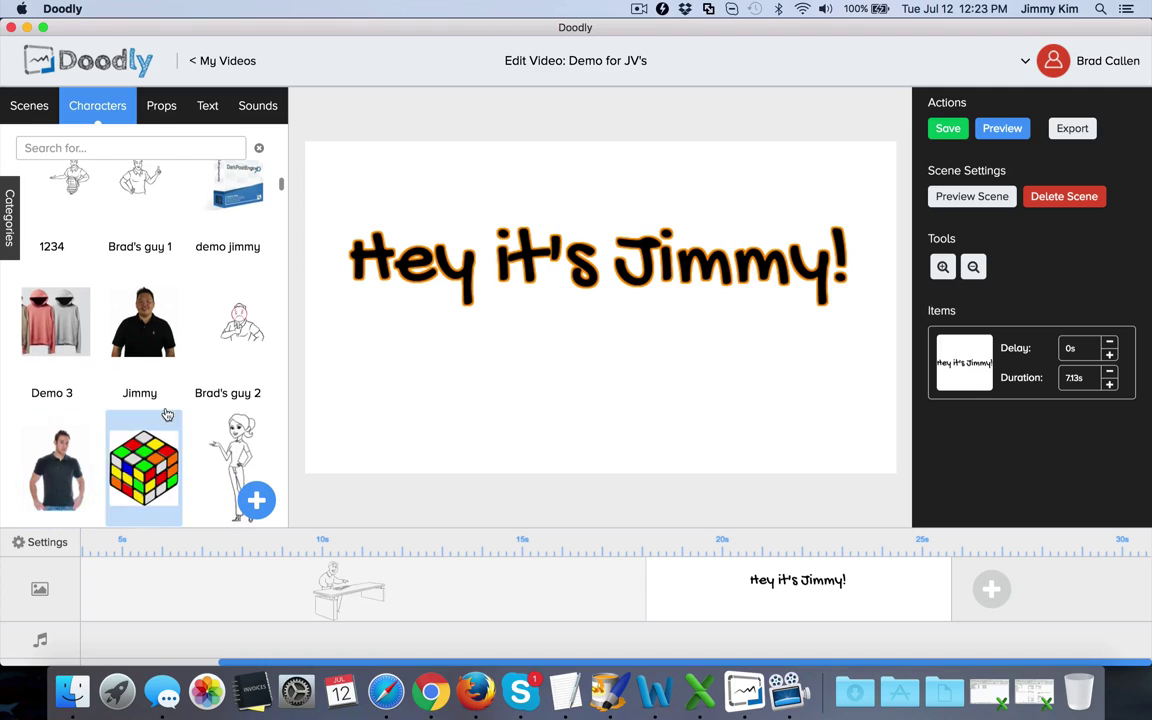
pyautogui.scroll(3, 145, 345)
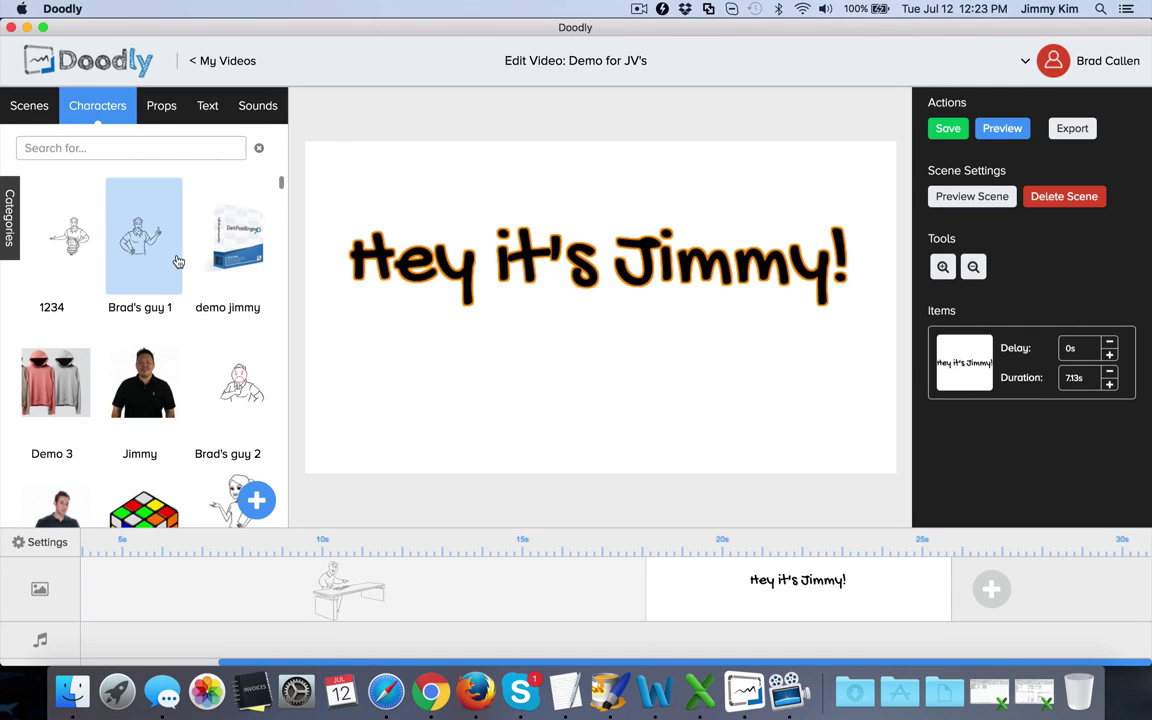
# Browse the sound library and add the Last Man Standing track to the video's audio timeline.
pyautogui.click(257, 110)
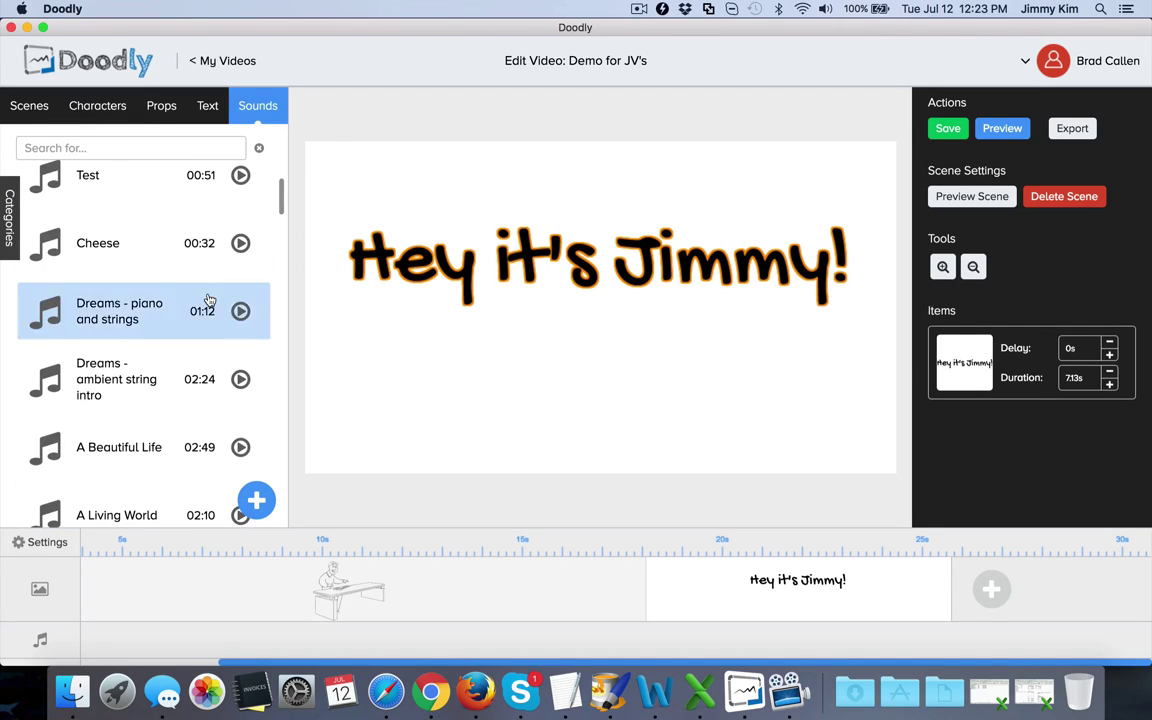
pyautogui.scroll(1, 208, 298)
pyautogui.scroll(-5, 221, 378)
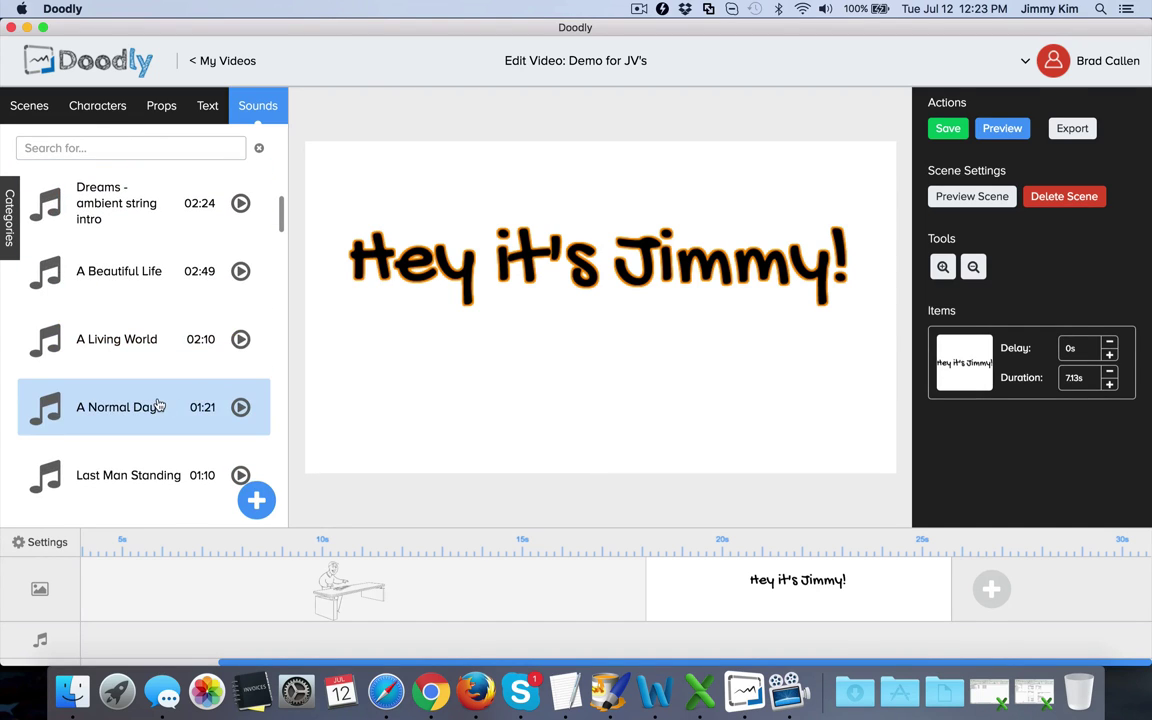
pyautogui.scroll(-2, 156, 402)
pyautogui.click(150, 430)
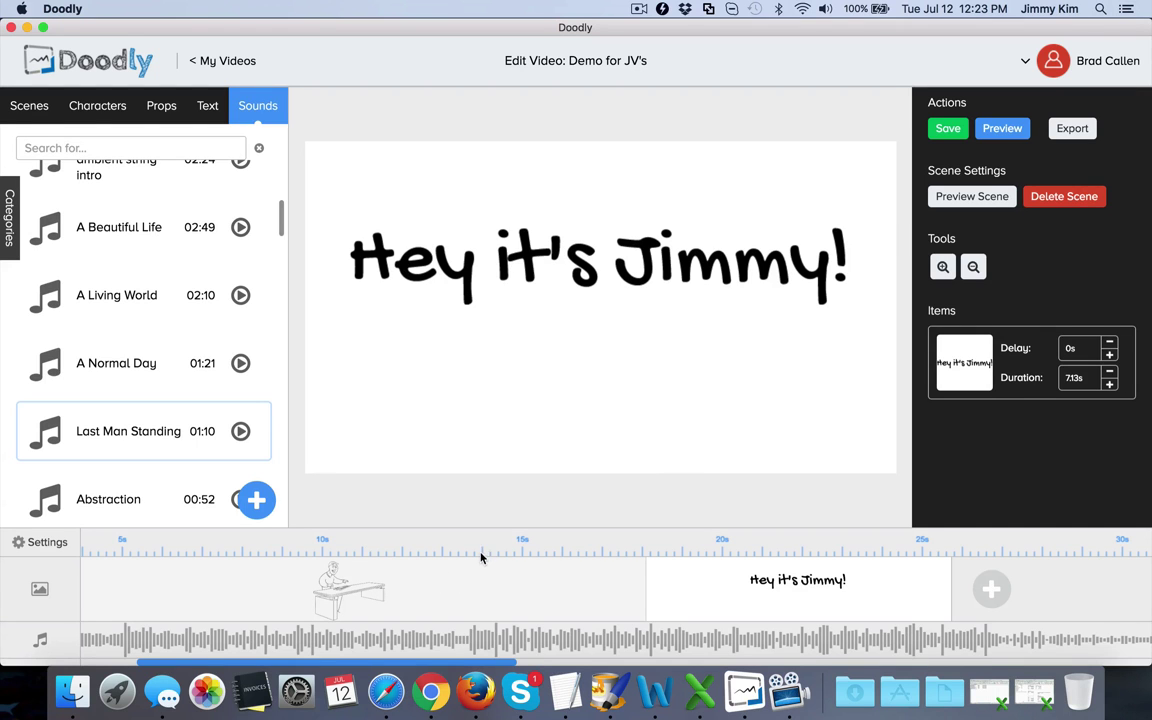
# Remove the Last Man Standing track from the audio timeline and return to the start of the video.
pyautogui.hscroll(5, 466, 638)
pyautogui.hscroll(15, 466, 638)
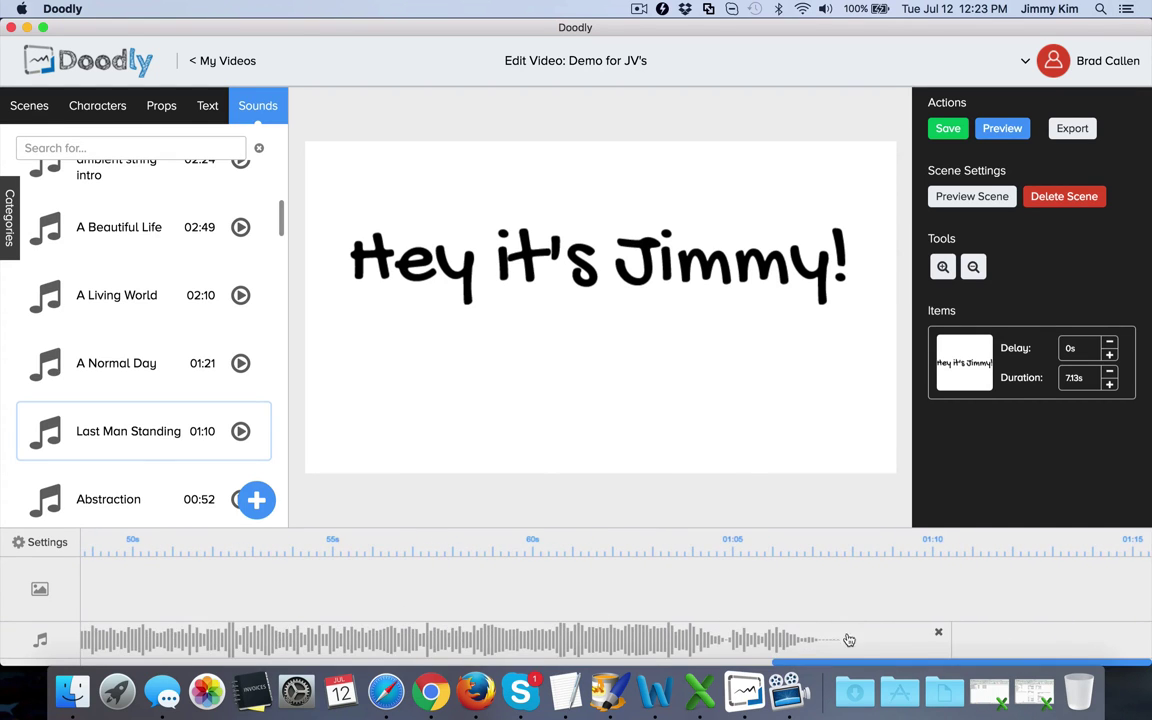
pyautogui.click(938, 632)
pyautogui.click(523, 372)
pyautogui.hscroll(-5, 535, 584)
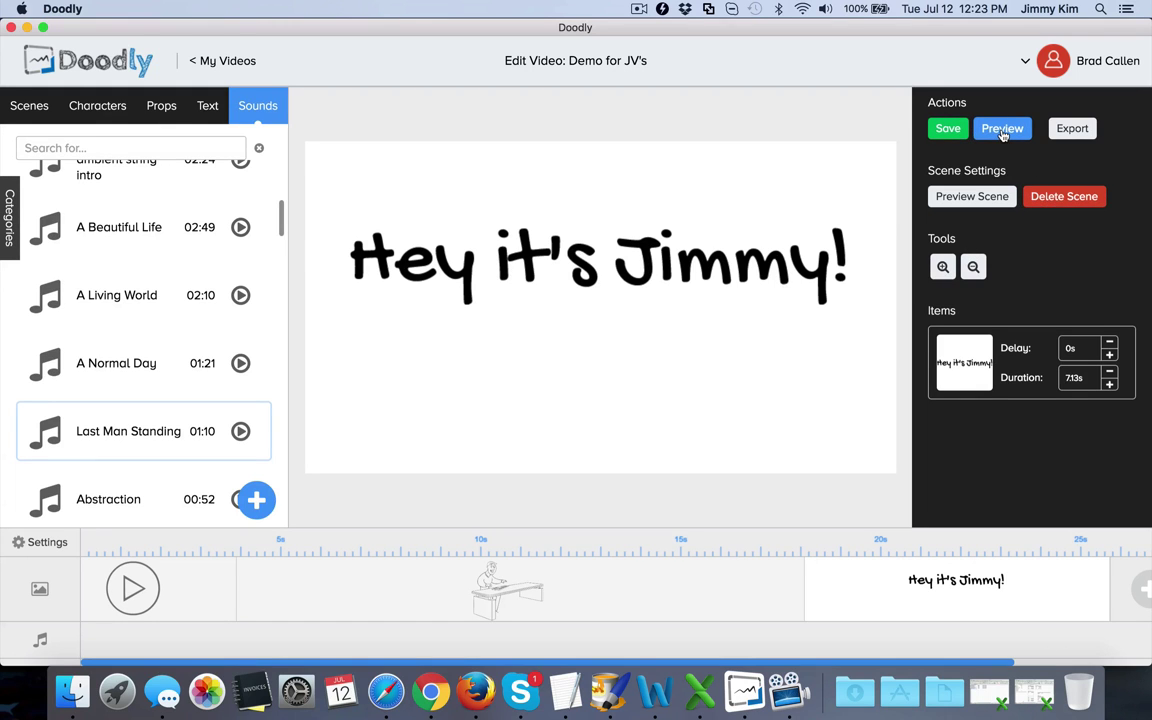
# Review the resolution, FPS and quality choices for exporting the video, then cancel the export.
pyautogui.click(1066, 129)
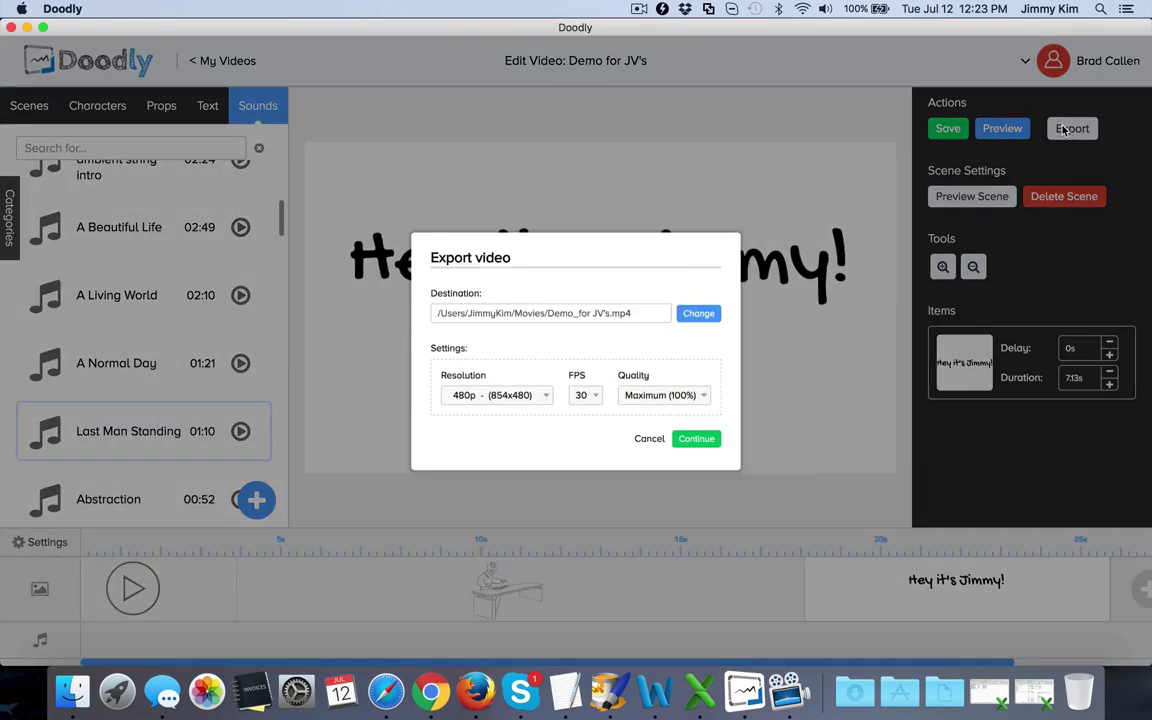
pyautogui.click(531, 408)
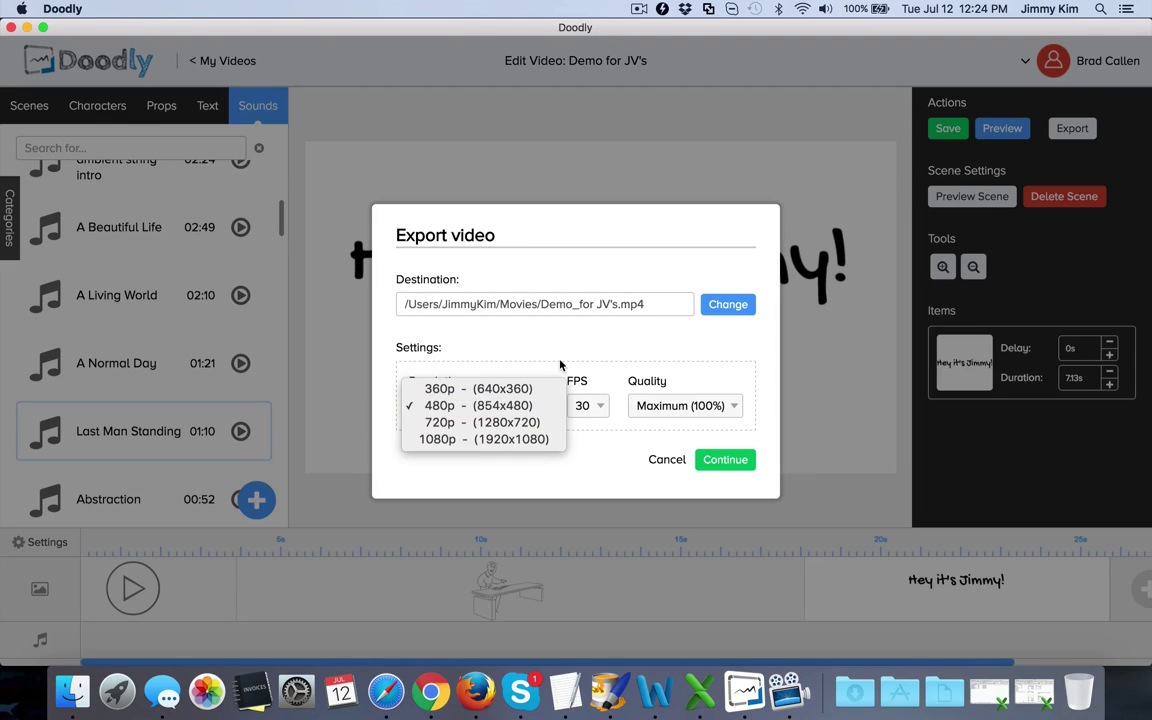
pyautogui.click(590, 406)
pyautogui.click(596, 410)
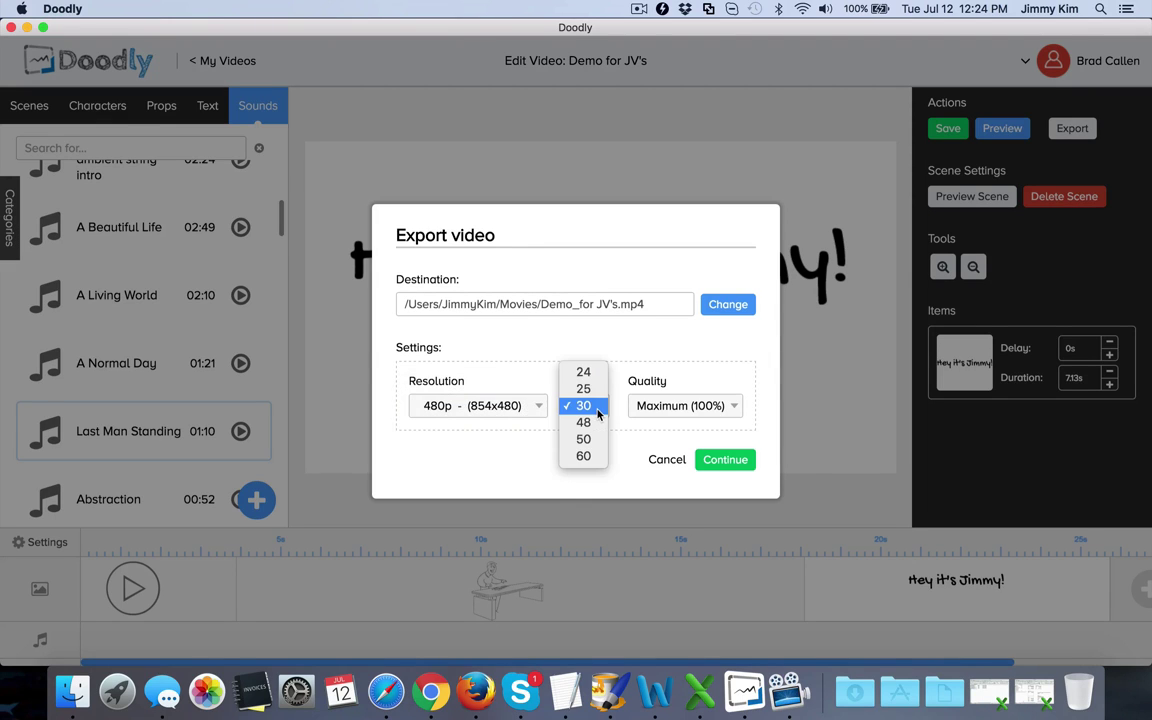
pyautogui.click(609, 322)
pyautogui.click(678, 406)
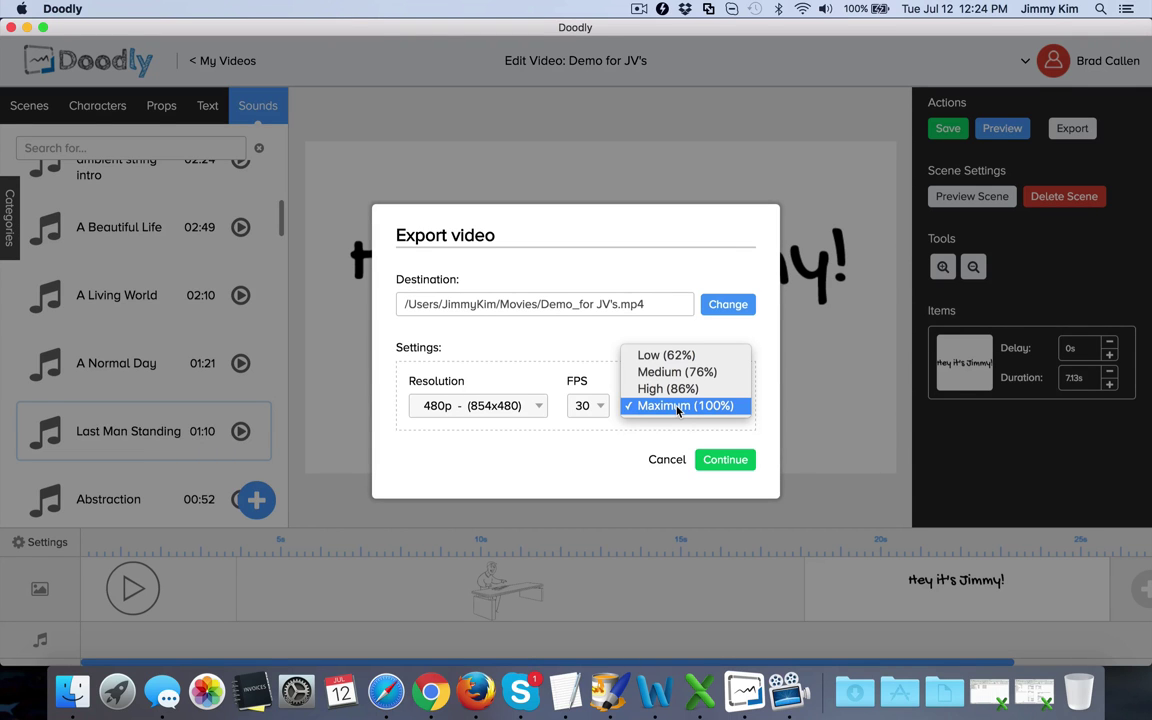
pyautogui.click(663, 460)
pyautogui.click(663, 460)
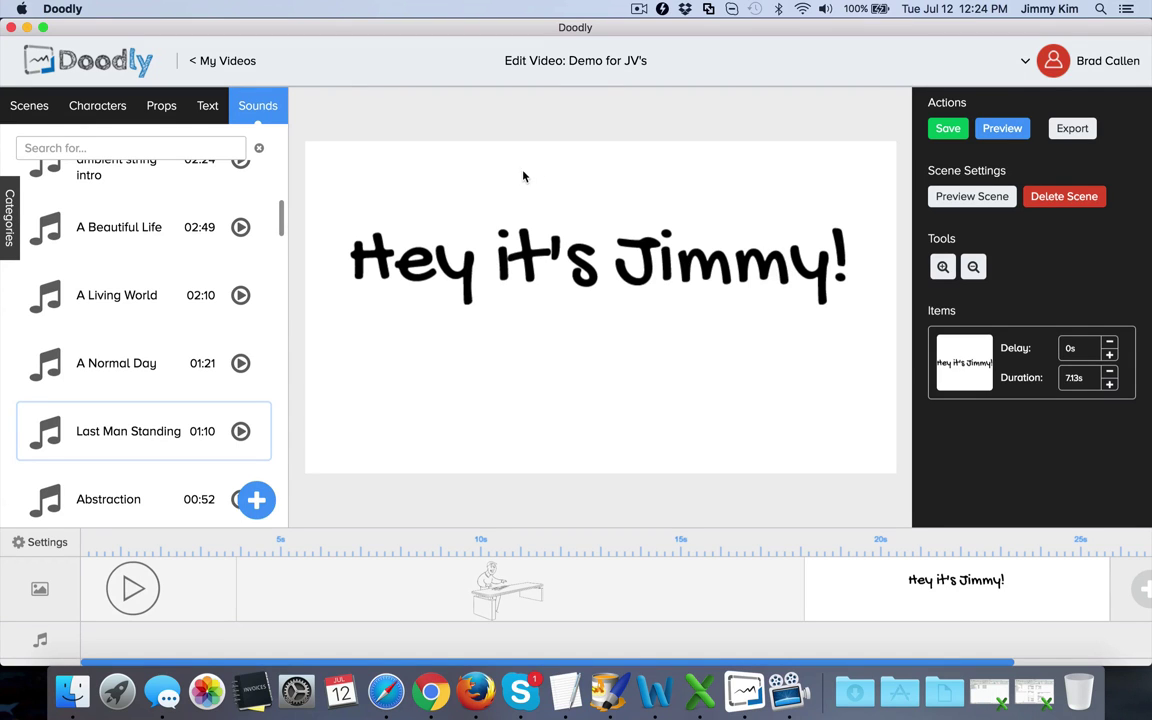
# Browse the ready-made scene backgrounds from start to end, then look through the character and prop libraries.
pyautogui.click(45, 112)
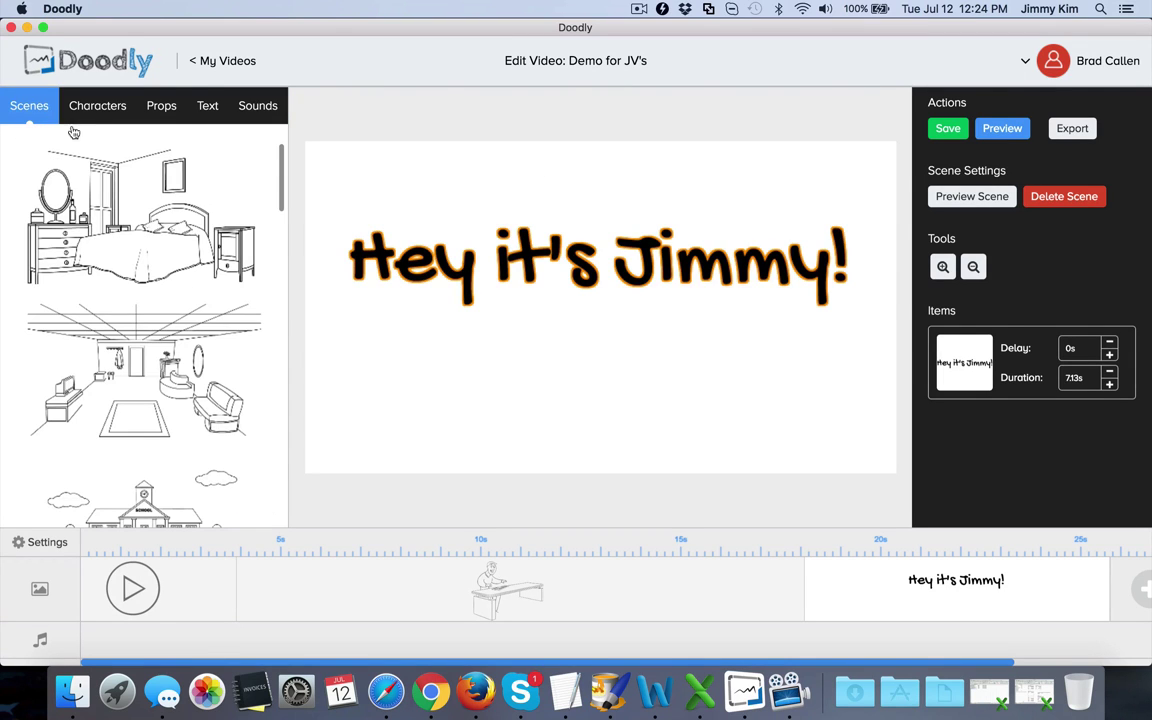
pyautogui.scroll(-15, 74, 132)
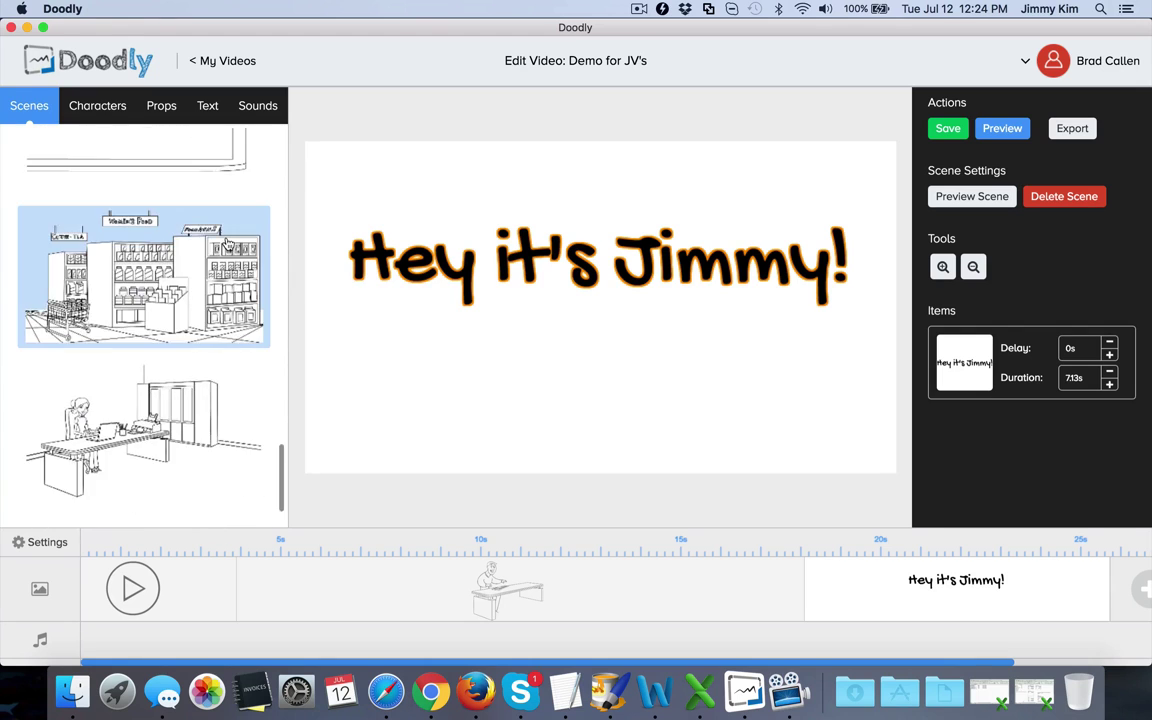
pyautogui.scroll(15, 228, 244)
pyautogui.click(118, 106)
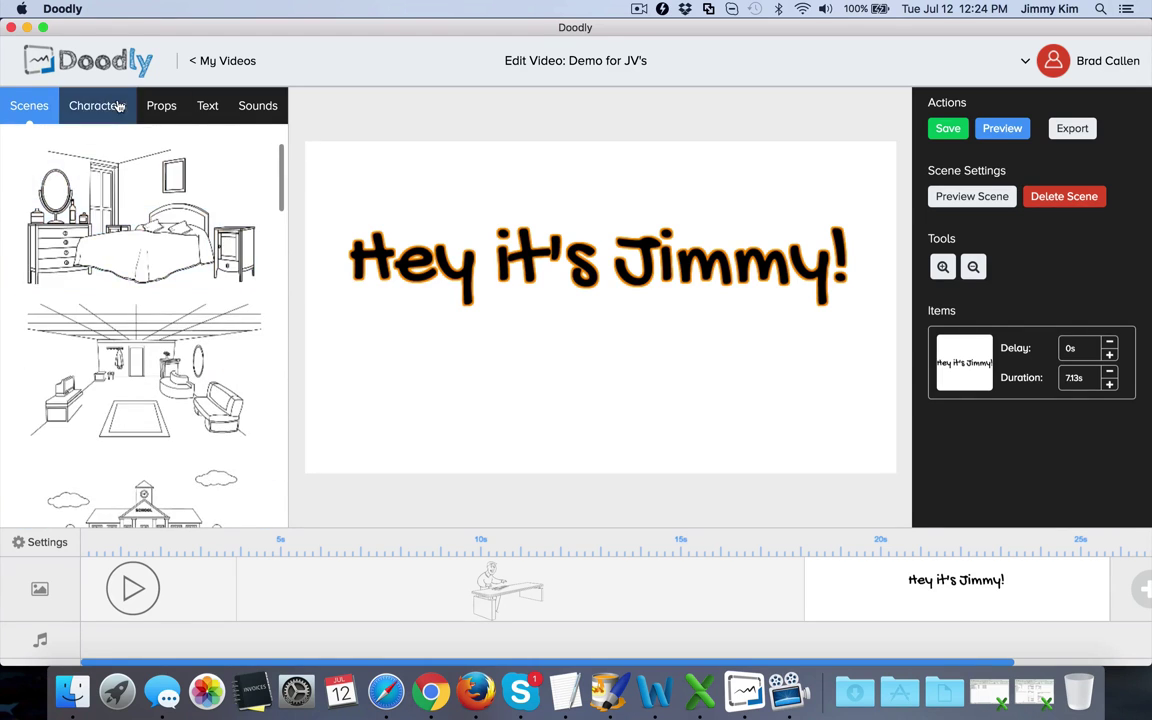
pyautogui.click(155, 106)
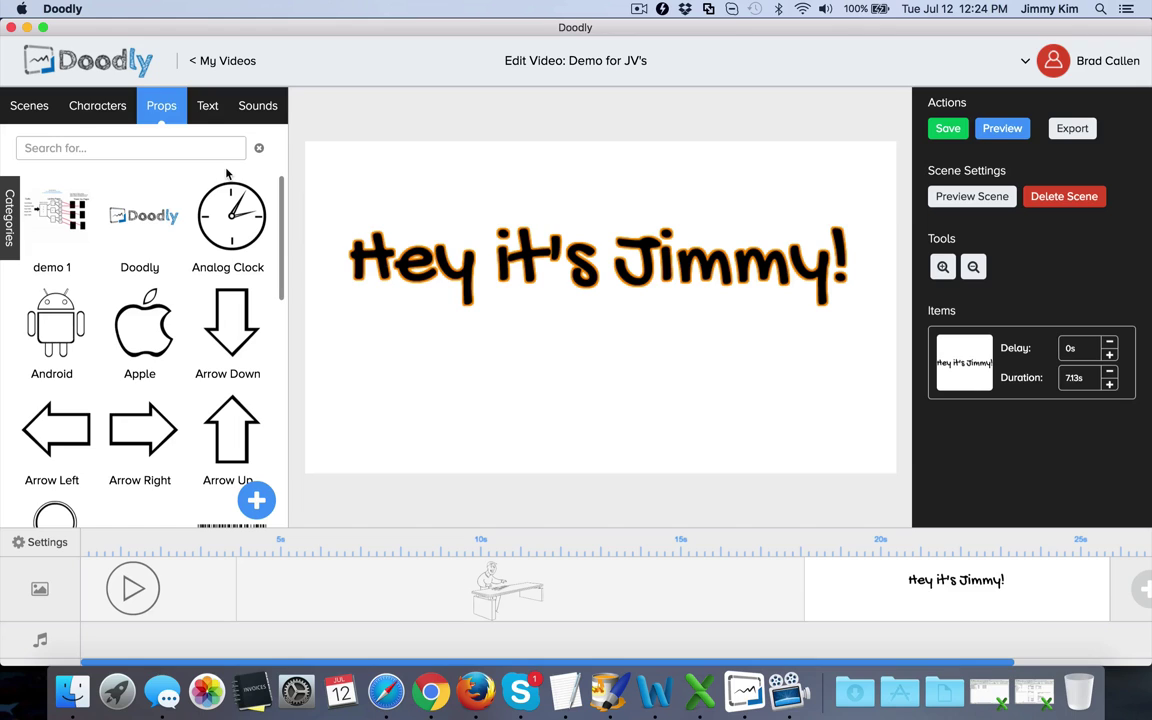
pyautogui.scroll(-3, 220, 260)
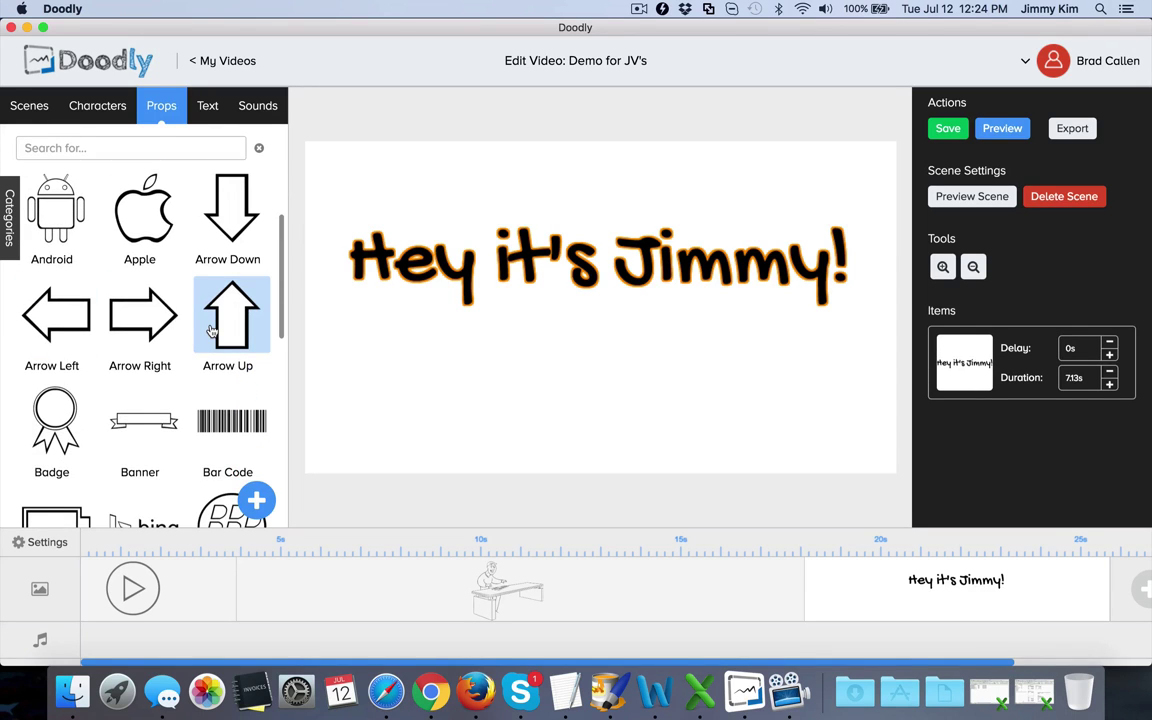